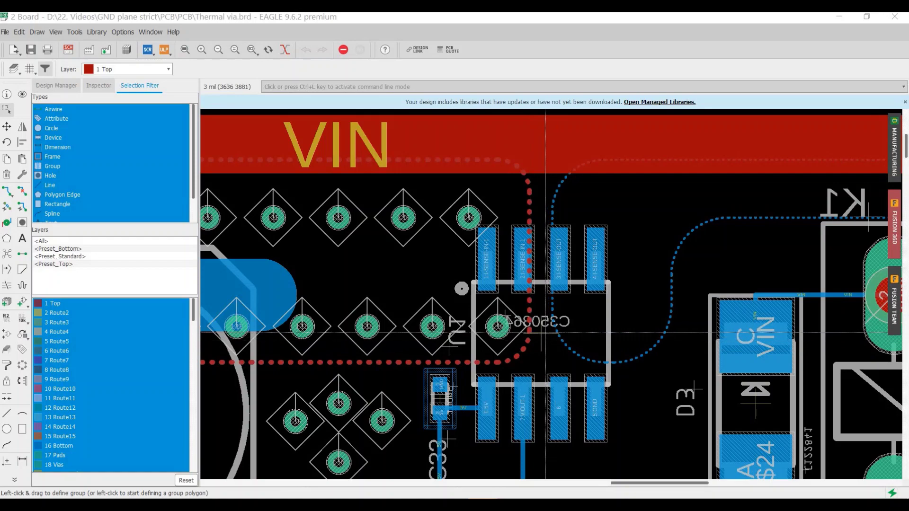
Make 16 Bottom the active drawing layer
scroll(546, 333, "up", 2)
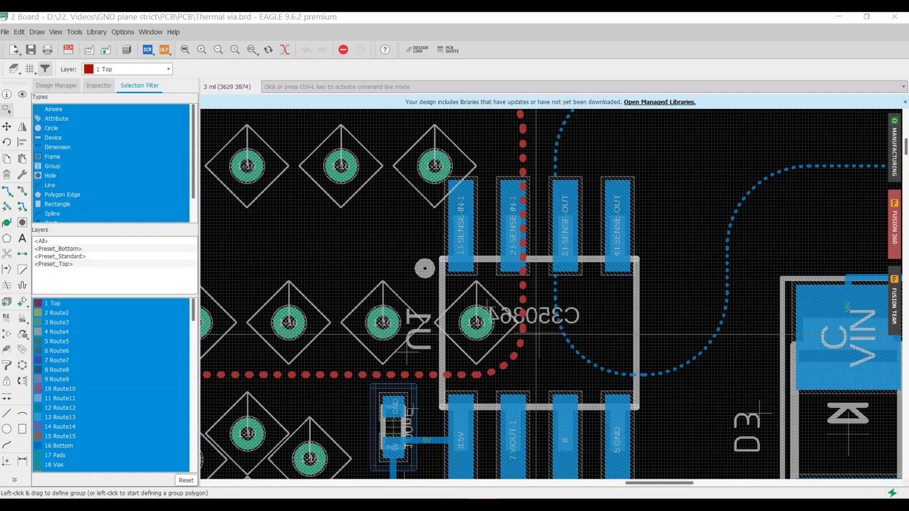
scroll(537, 331, "down", 2)
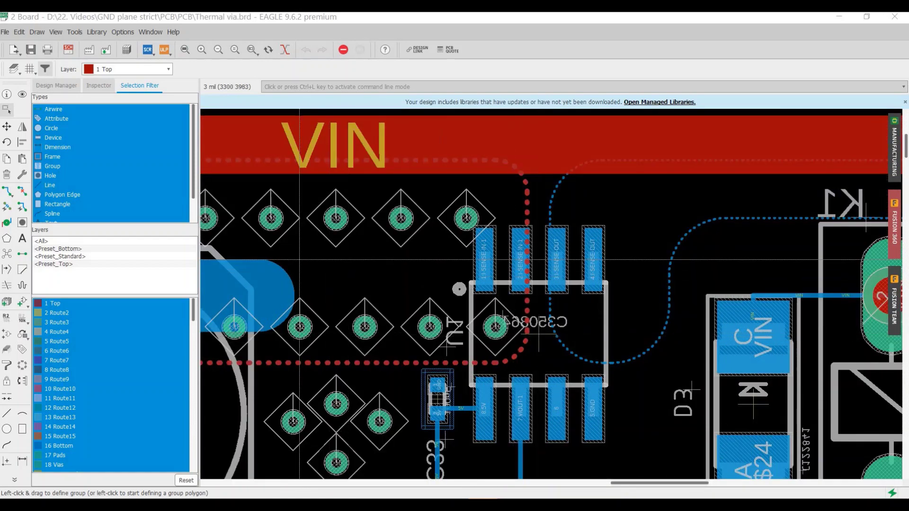
left_click(156, 71)
key("Escape")
key("Down")
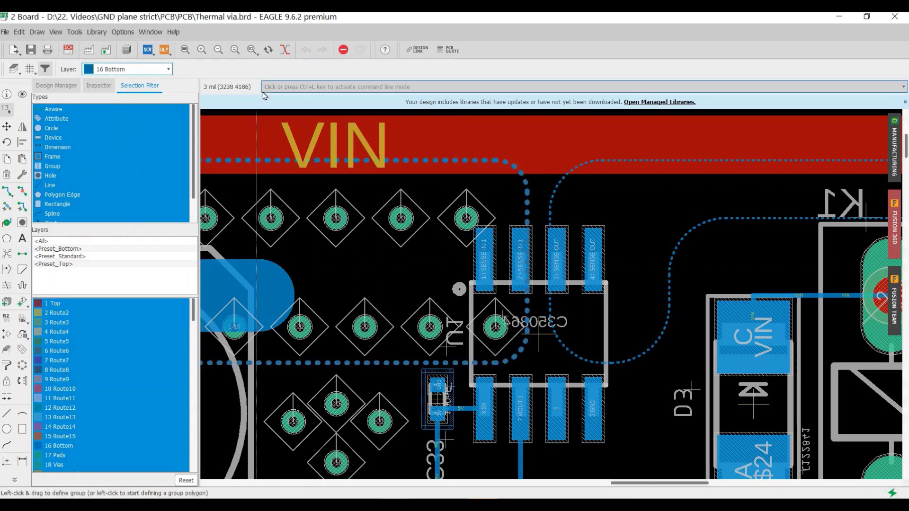
Mirror the board to view from below and enable Single Layer Mode
left_click(268, 49)
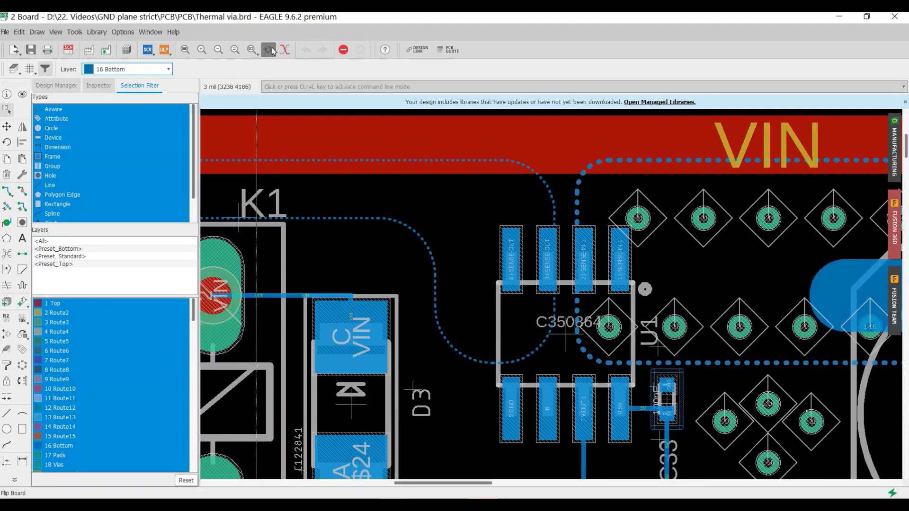
left_click(285, 49)
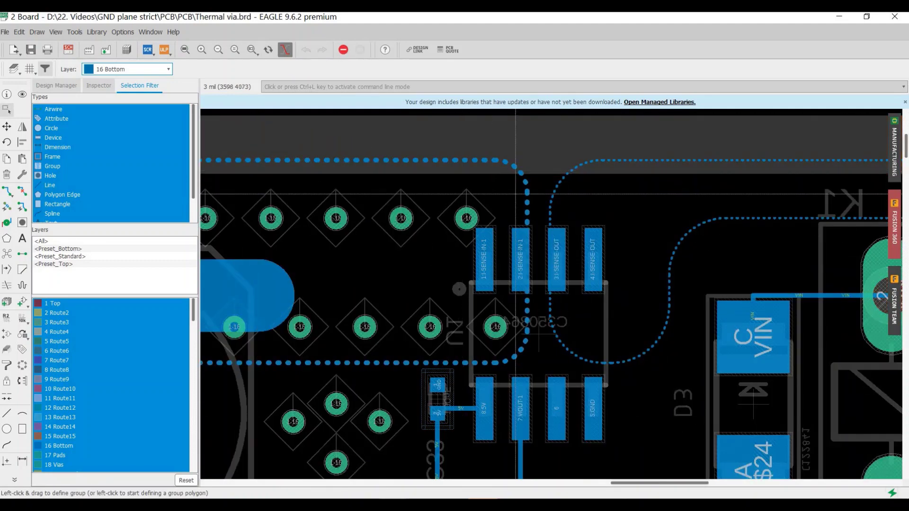
scroll(509, 189, "up", 1)
scroll(500, 196, "up", 1)
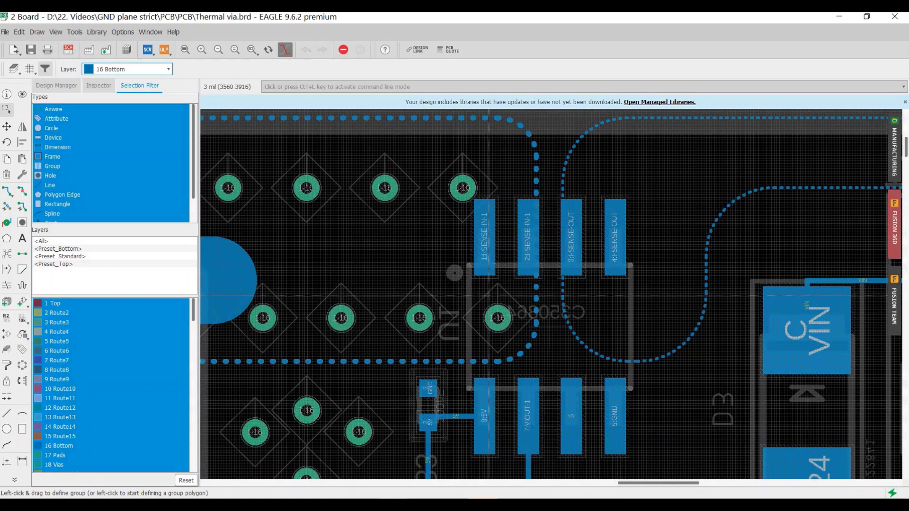
scroll(489, 299, "down", 1)
scroll(491, 302, "down", 1)
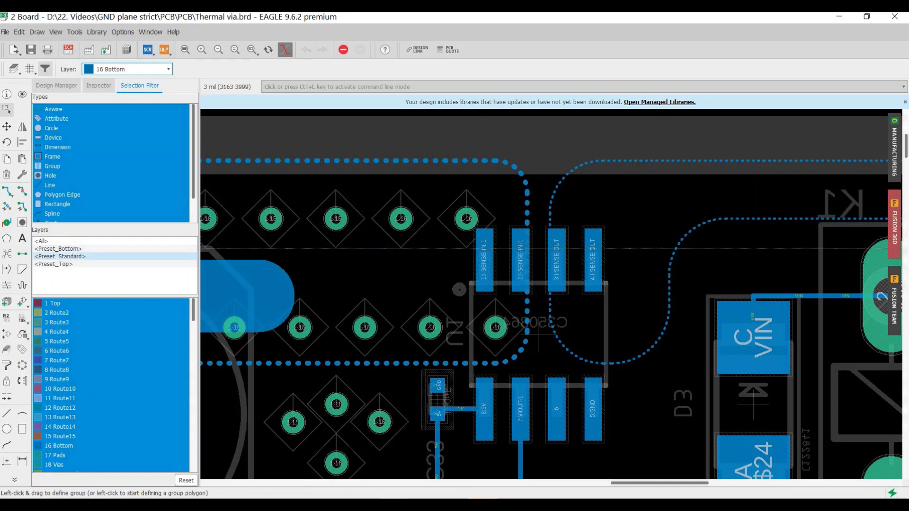
Run Ratsnest to fill the bottom copper polygon around pads and vias
left_click(7, 255)
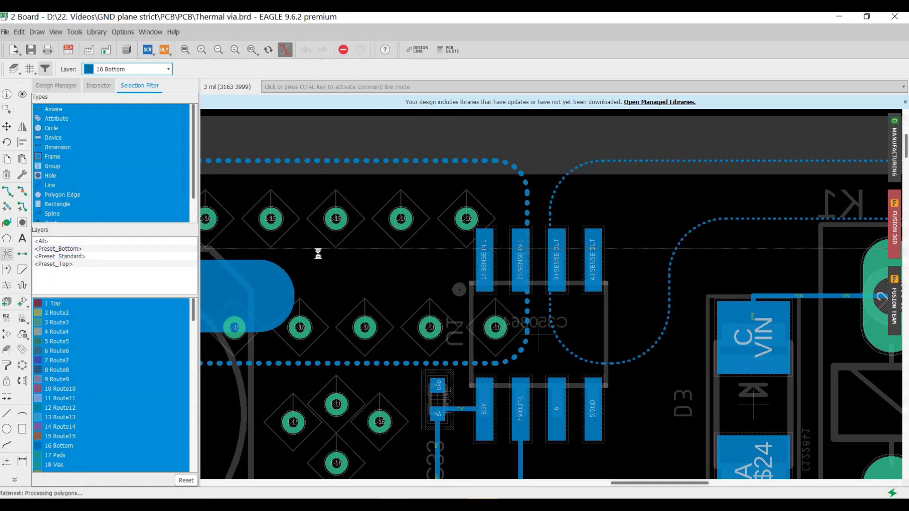
left_click(427, 255)
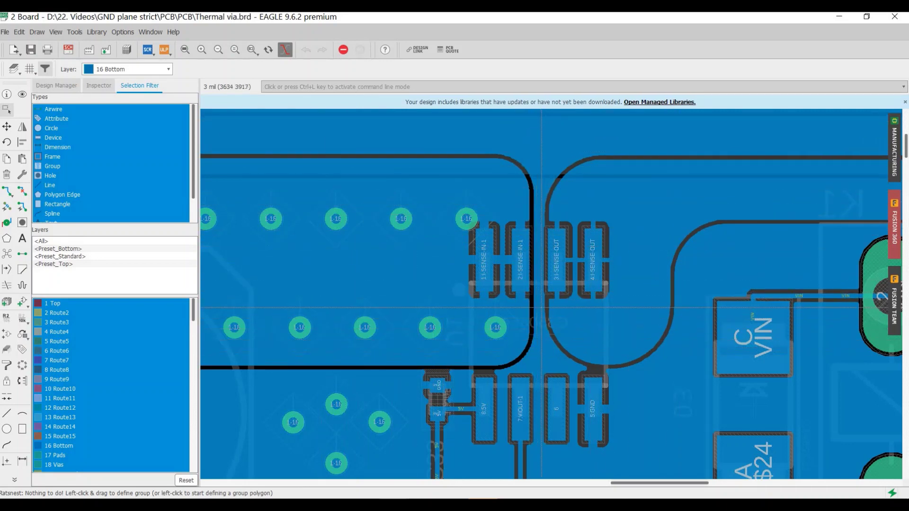
scroll(540, 292, "up", 2)
scroll(533, 221, "down", 3)
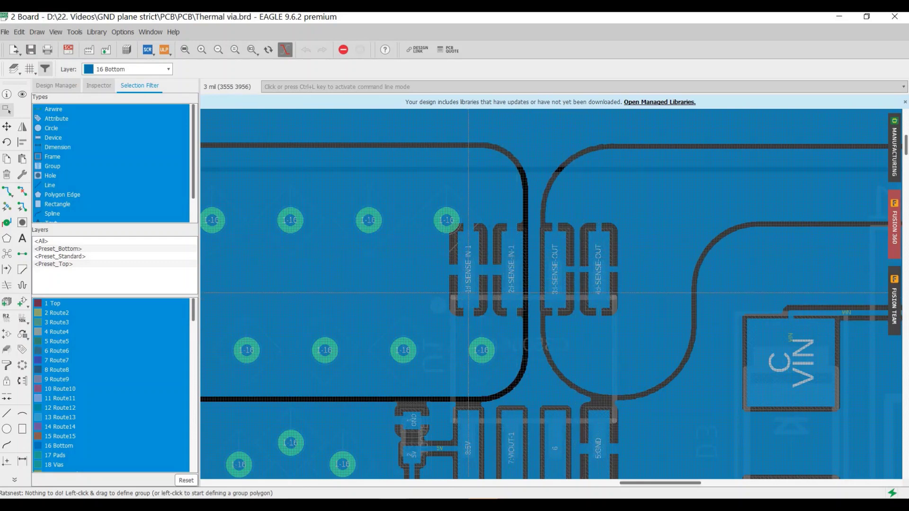
scroll(478, 289, "down", 1)
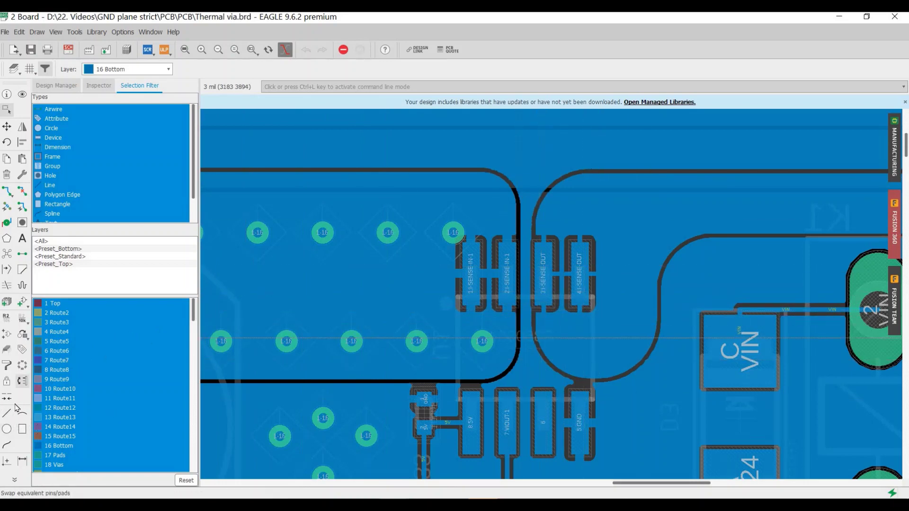
Set the Line tool to draw on 42 bRestrict with the rounded bend style
left_click(8, 417)
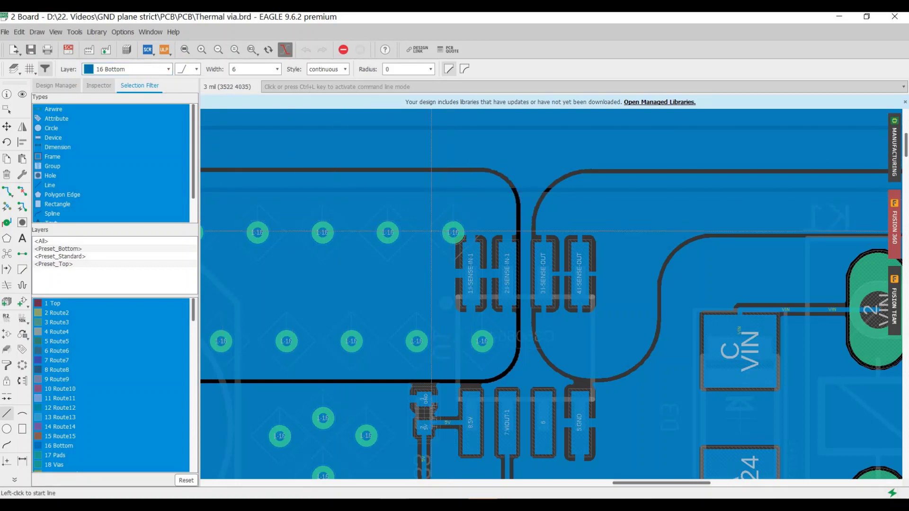
left_click(168, 69)
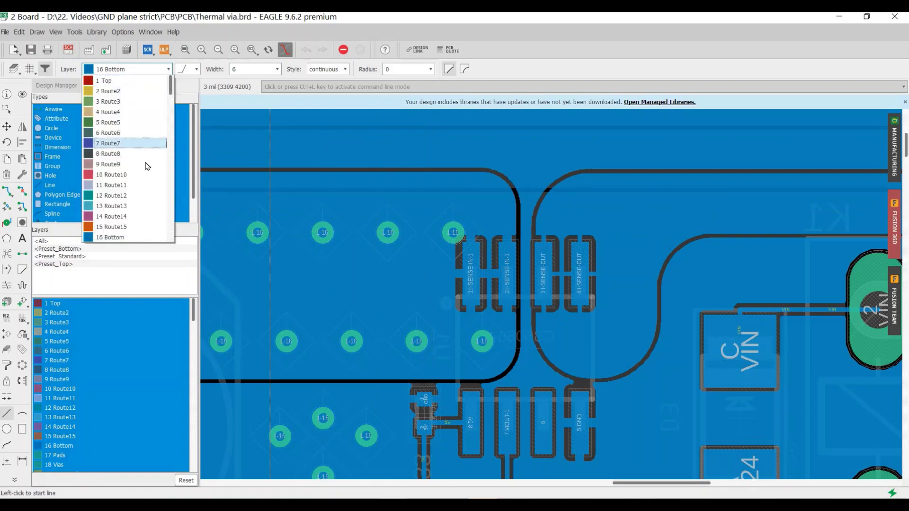
scroll(146, 164, "down", 5)
scroll(147, 164, "down", 1)
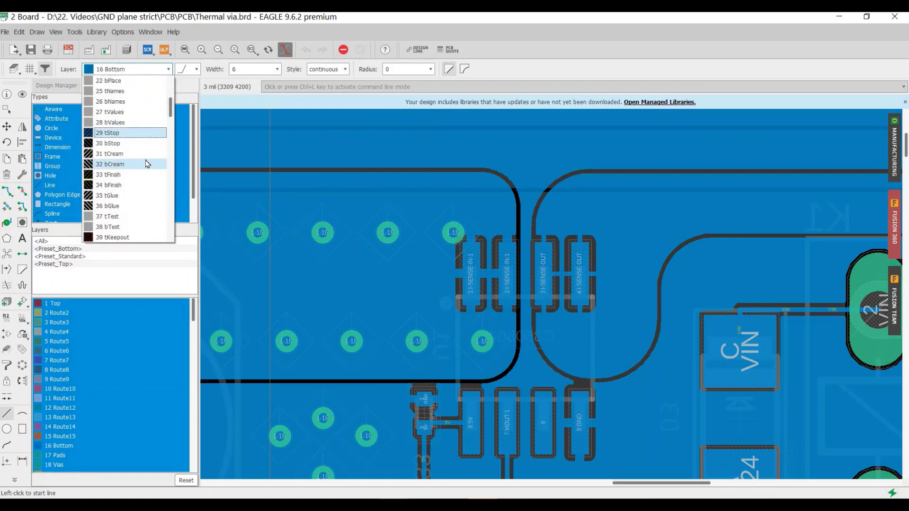
scroll(146, 164, "down", 3)
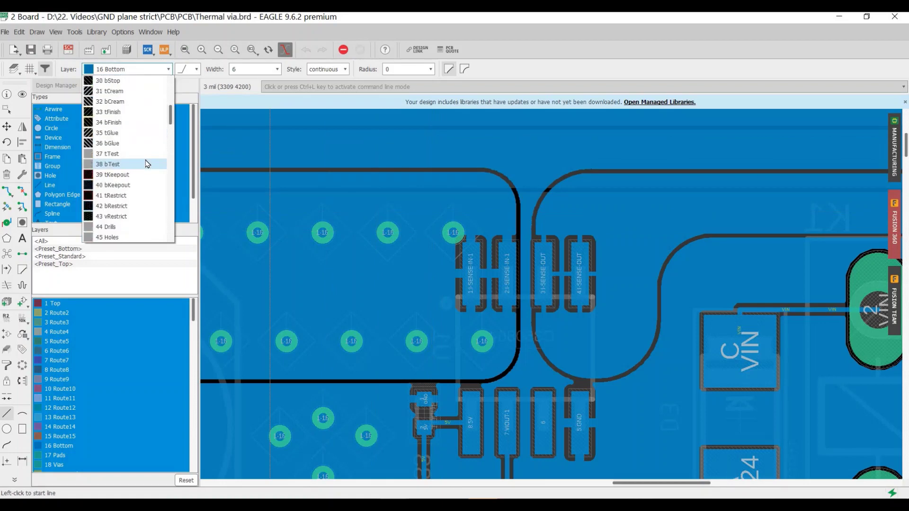
left_click(141, 206)
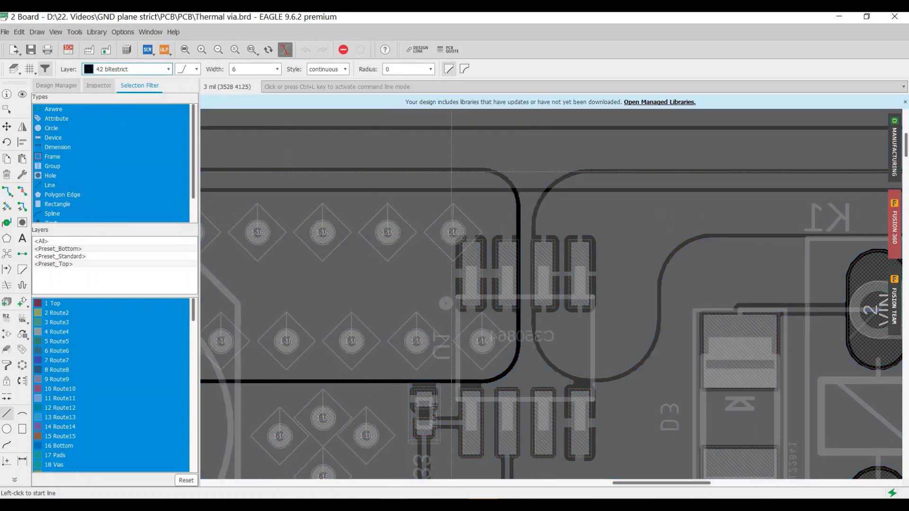
left_click(193, 70)
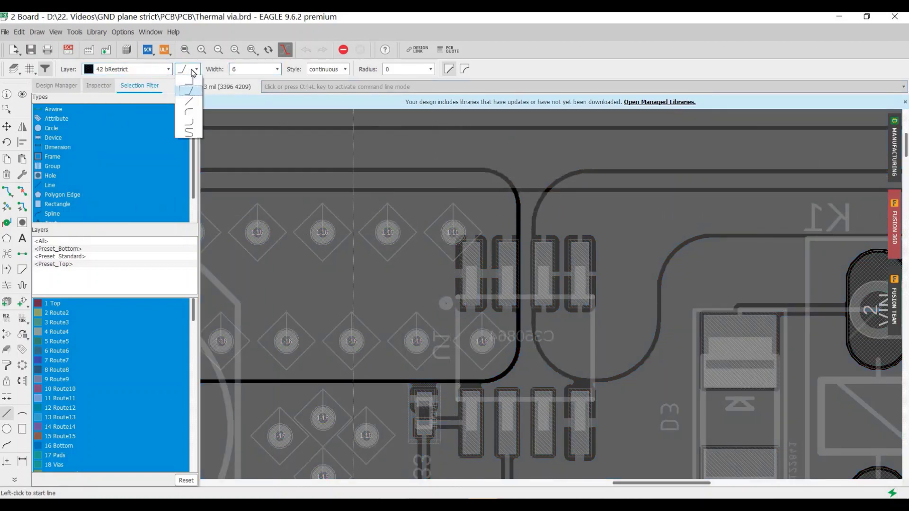
left_click(192, 123)
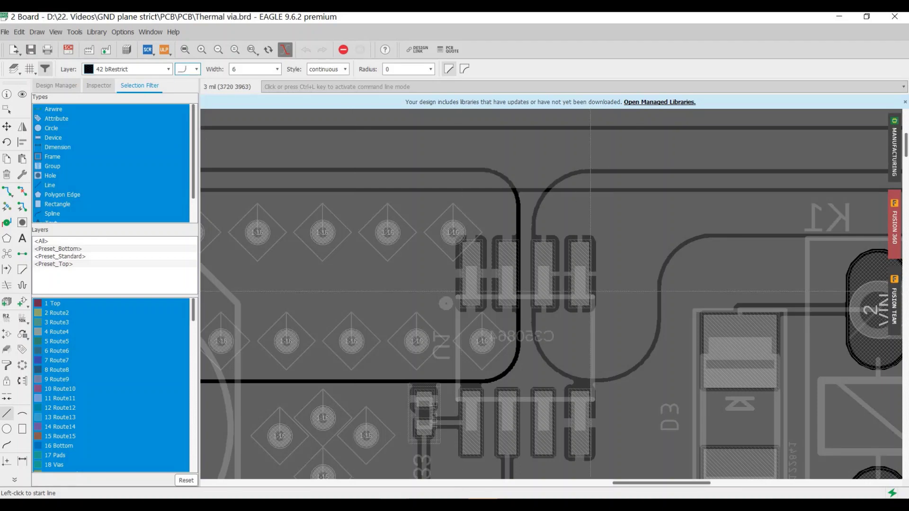
Start the bRestrict outline beside a sensor pin and place its rounded corner above
scroll(532, 252, "up", 2)
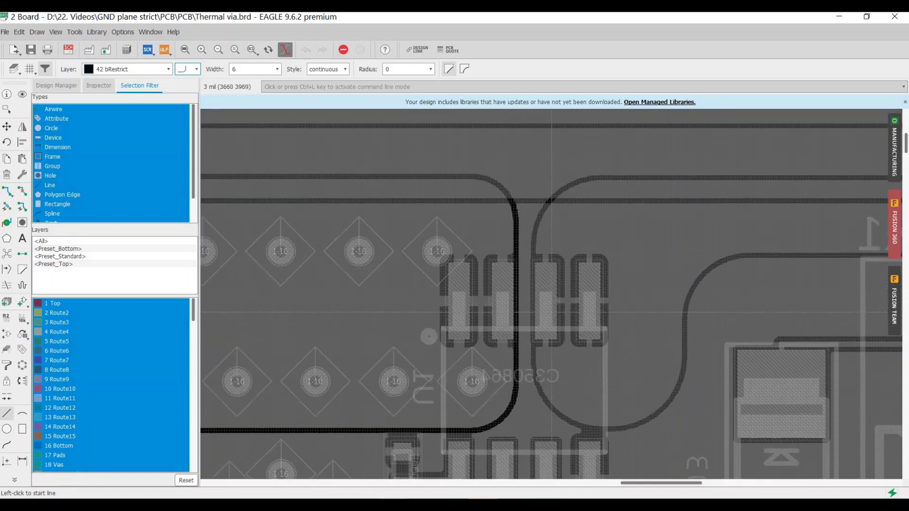
scroll(519, 308, "up", 5)
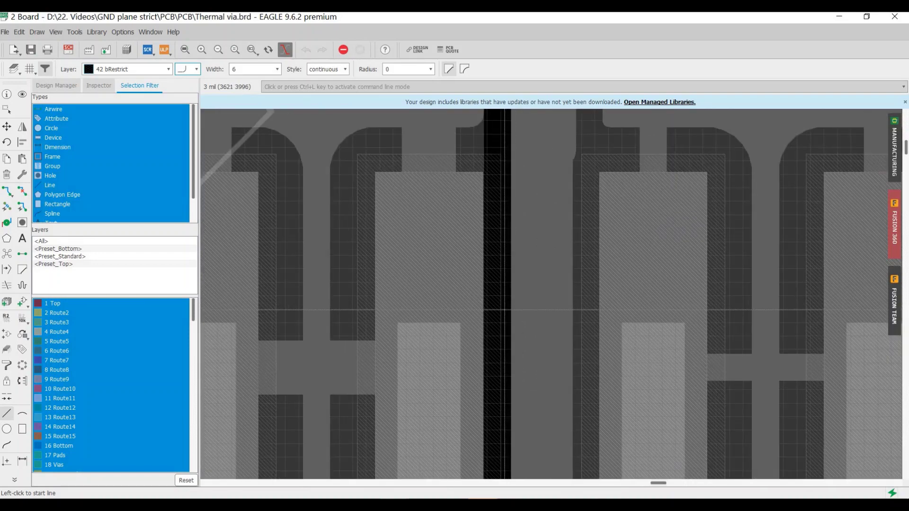
left_click(505, 308)
scroll(504, 214, "down", 4)
middle_click_drag(504, 213, 493, 379)
scroll(521, 377, "down", 1)
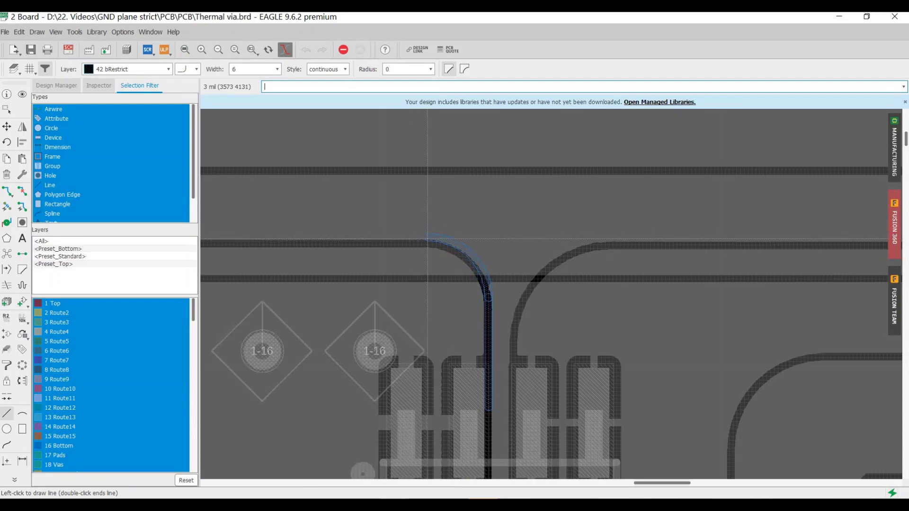
left_click(428, 239)
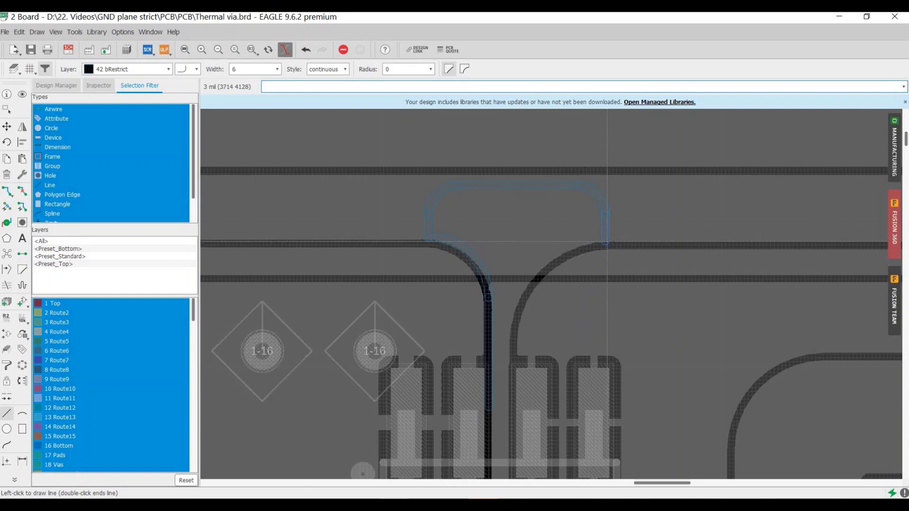
Continue the outline via the right trace corner and along the lower pads to close it
left_click(607, 245)
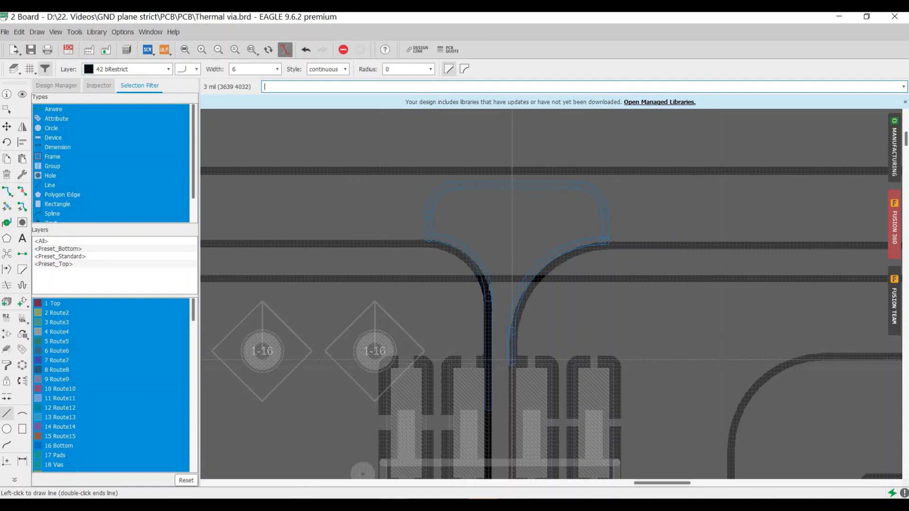
scroll(511, 416, "down", 4, "ctrl")
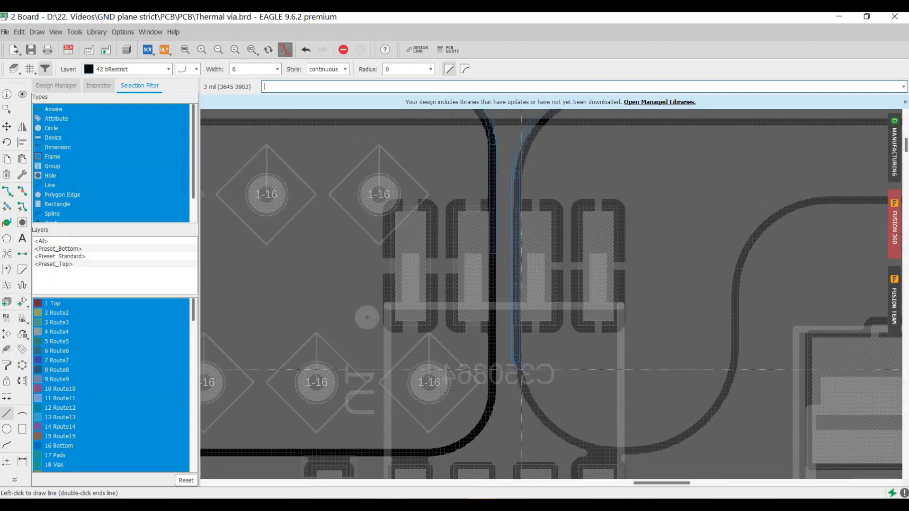
middle_click_drag(521, 370, 536, 273)
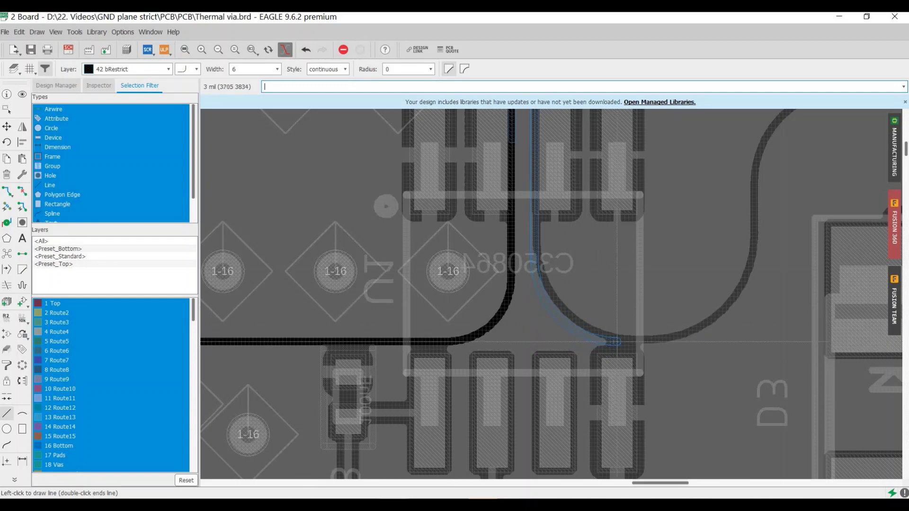
left_click(616, 342)
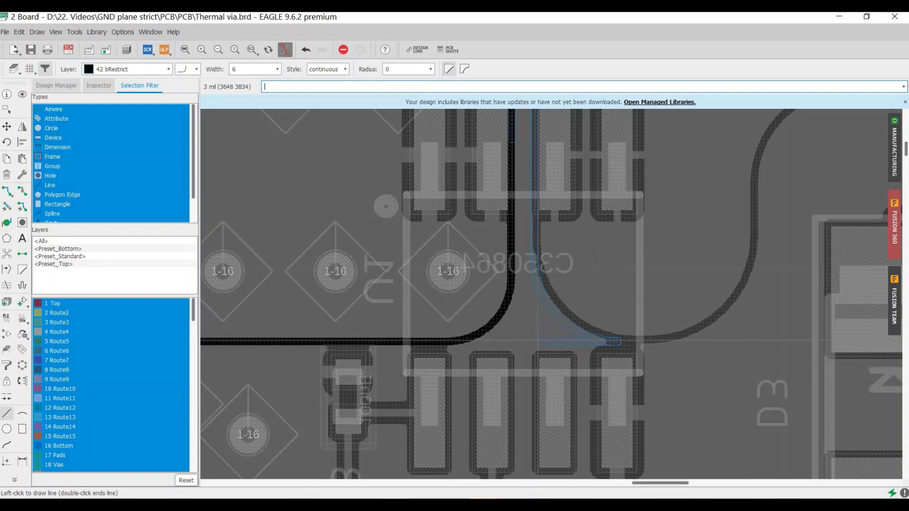
left_click(472, 341)
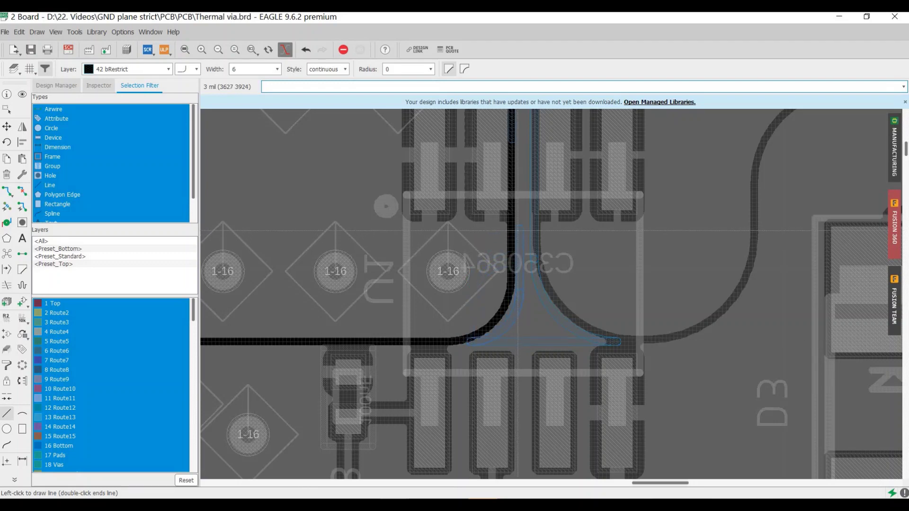
middle_click_drag(514, 229, 512, 281)
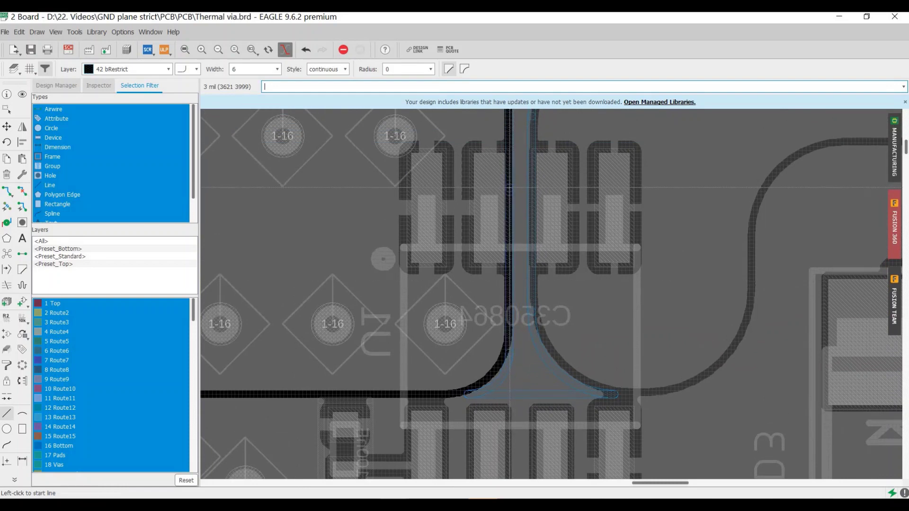
scroll(581, 208, "down", 1)
middle_click_drag(581, 209, 555, 295)
scroll(550, 231, "down", 1)
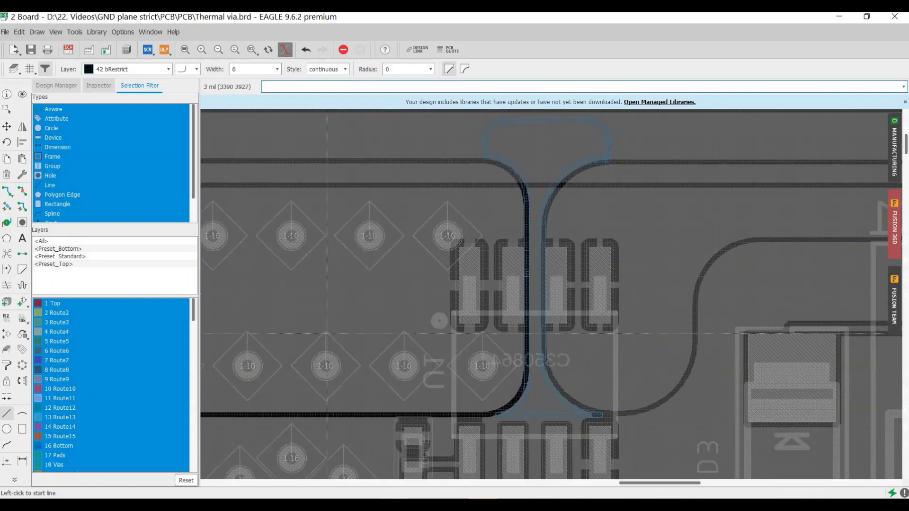
Switch to 16 Bottom and rerun Ratsnest so the pour clears the restricted area
left_click(167, 70)
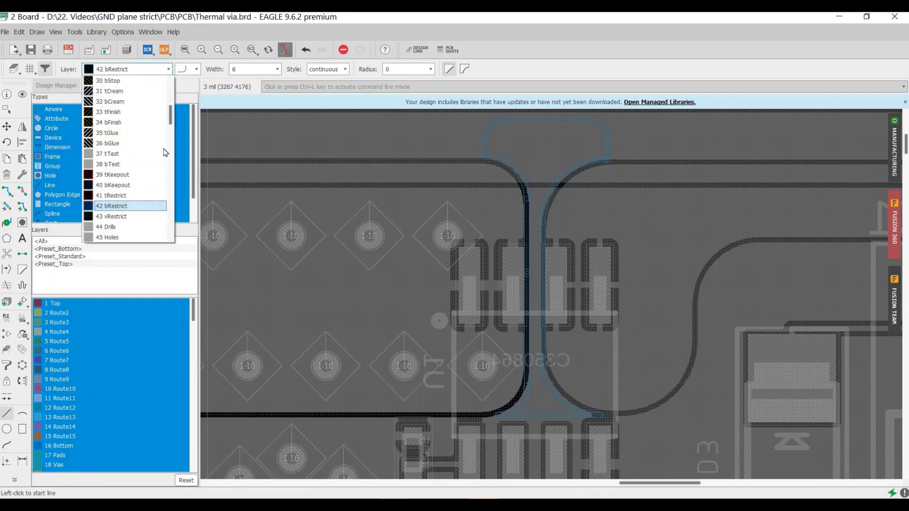
scroll(115, 218, "up", 10)
left_click(125, 237)
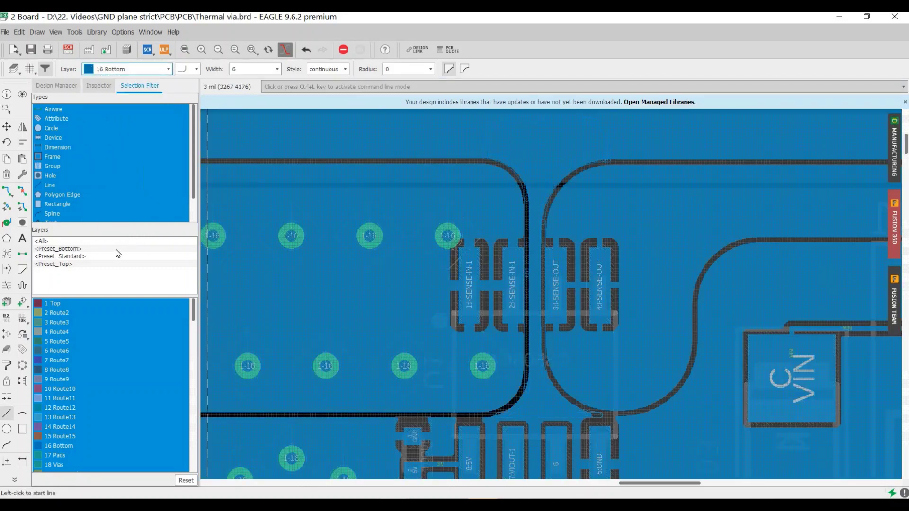
left_click(7, 256)
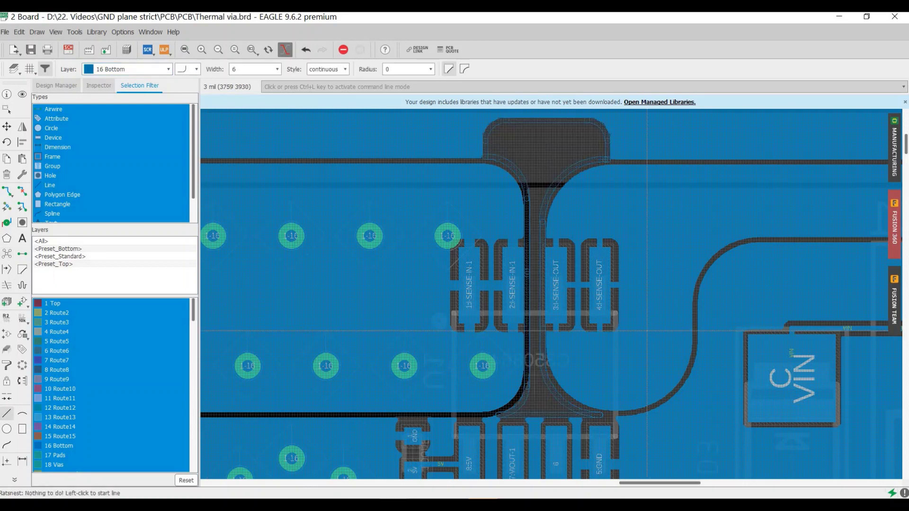
scroll(591, 389, "up", 2)
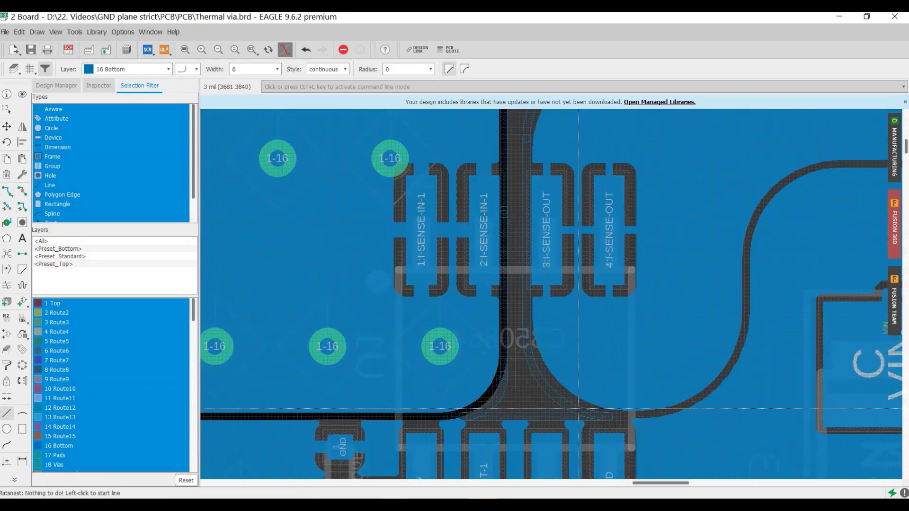
scroll(521, 351, "down", 2)
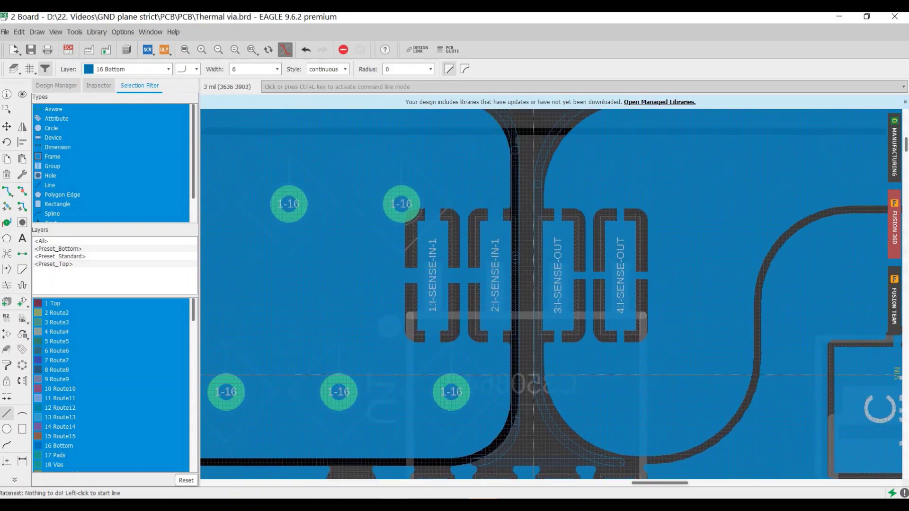
scroll(527, 199, "down", 1)
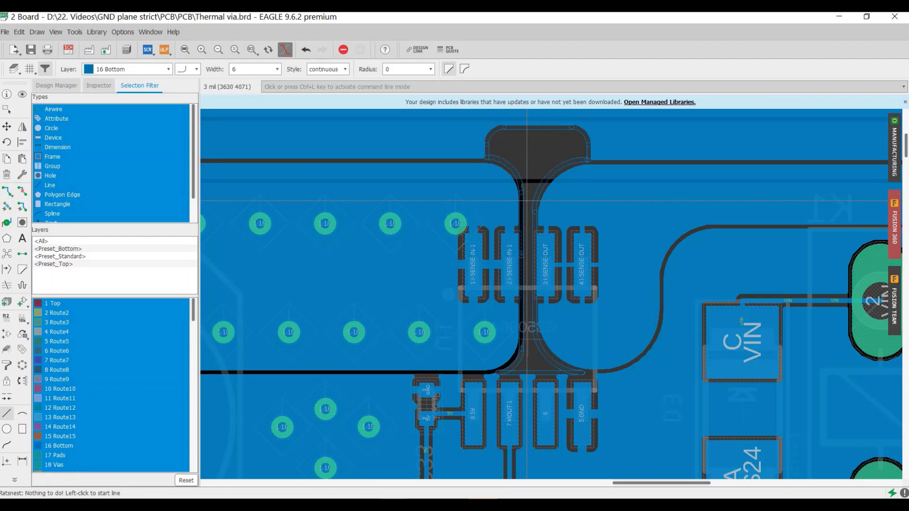
scroll(523, 292, "up", 2)
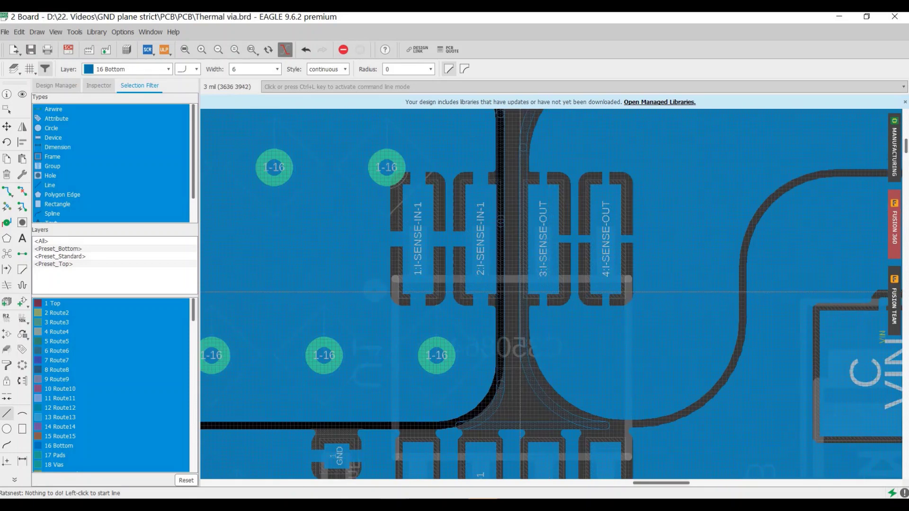
scroll(521, 292, "down", 2)
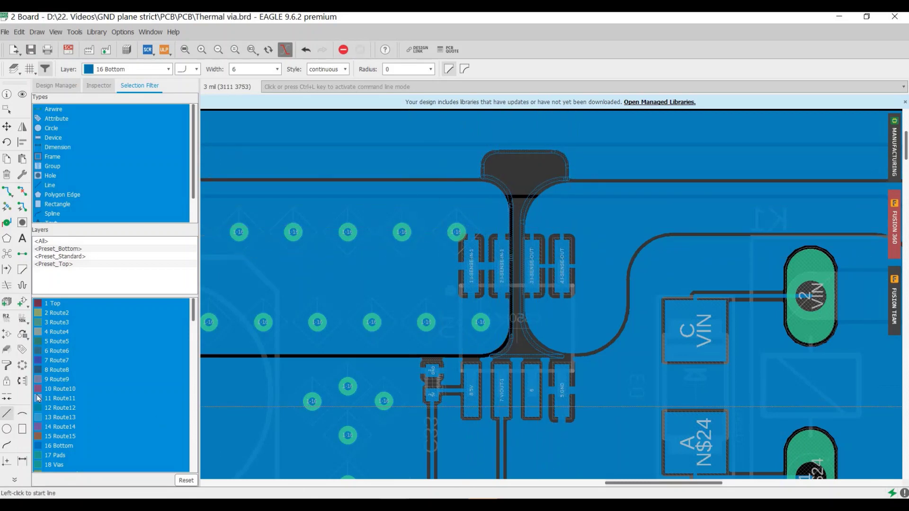
Make 42 bRestrict the active layer again and zoom into the sensor area
left_click(142, 69)
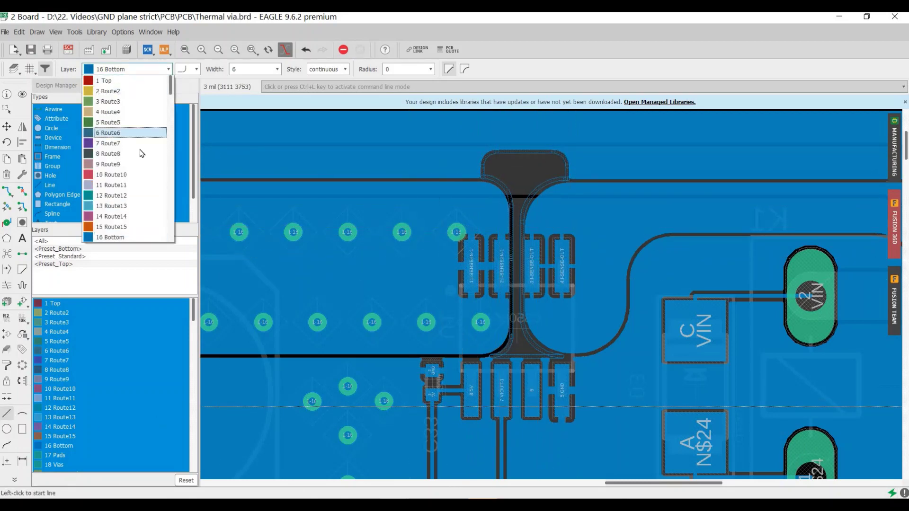
scroll(144, 167, "down", 6)
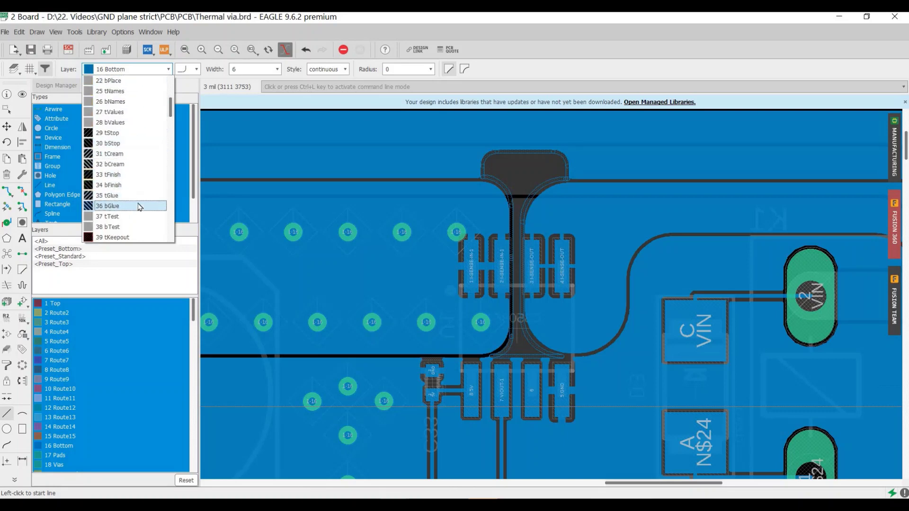
scroll(138, 203, "down", 3)
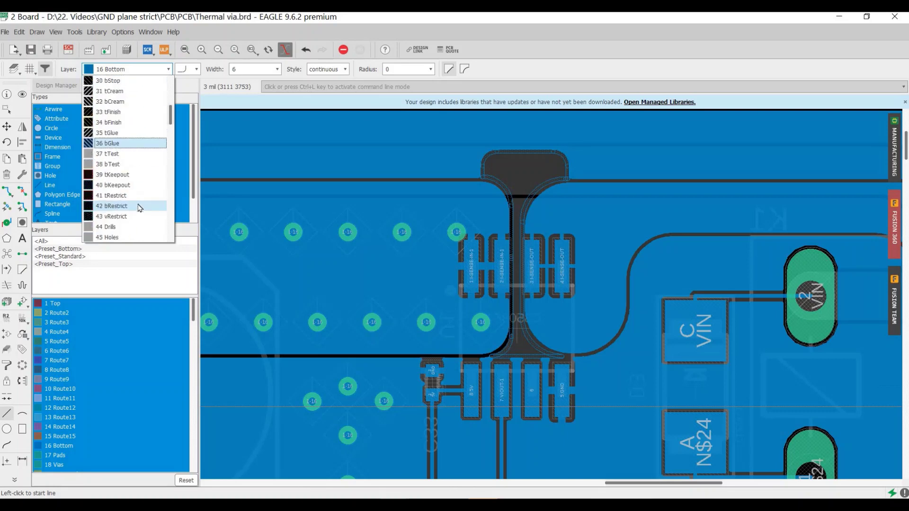
left_click(122, 208)
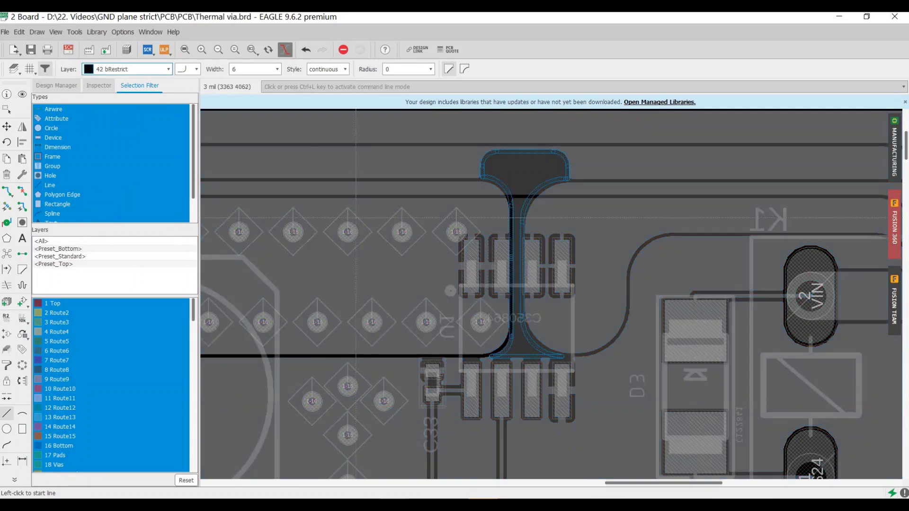
scroll(544, 285, "up", 3)
scroll(584, 339, "down", 2)
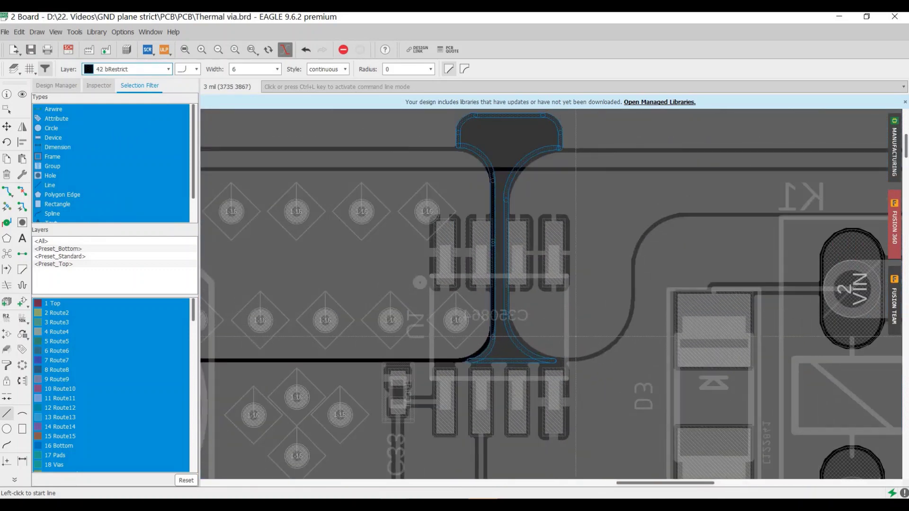
scroll(397, 348, "up", 2)
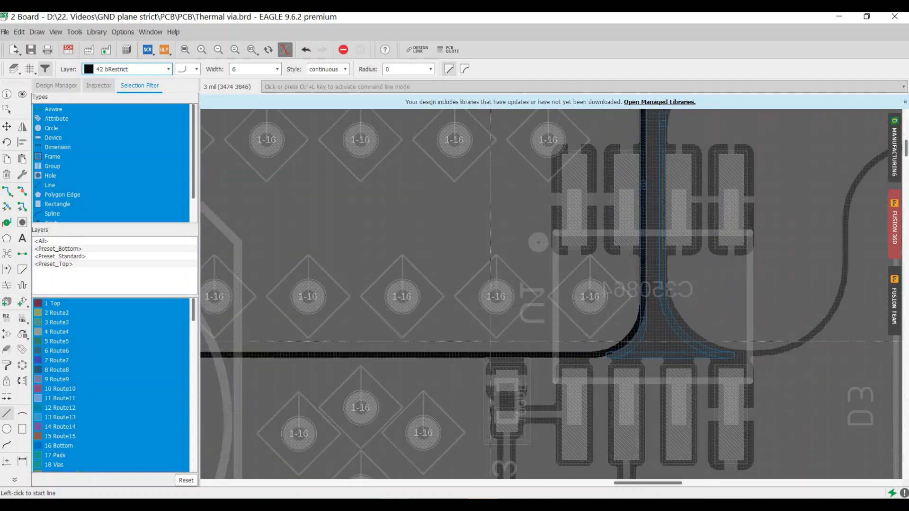
scroll(490, 340, "up", 2)
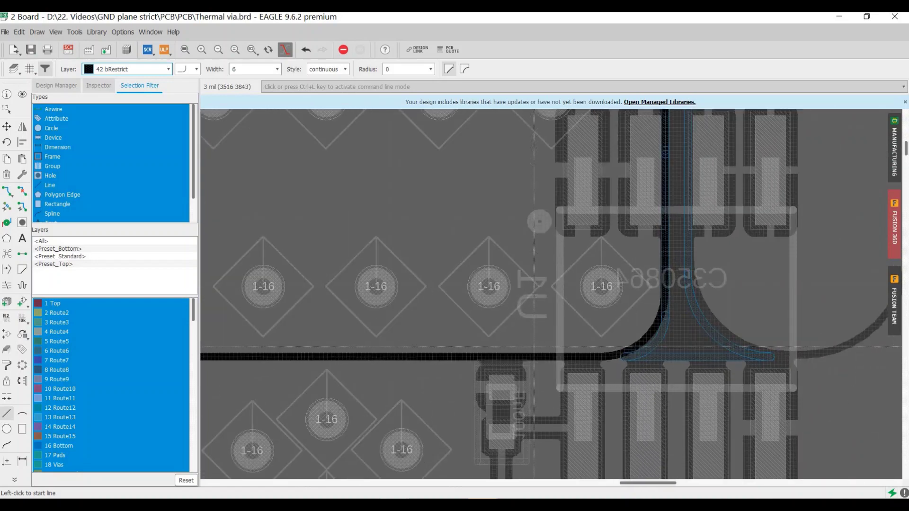
scroll(534, 347, "down", 2)
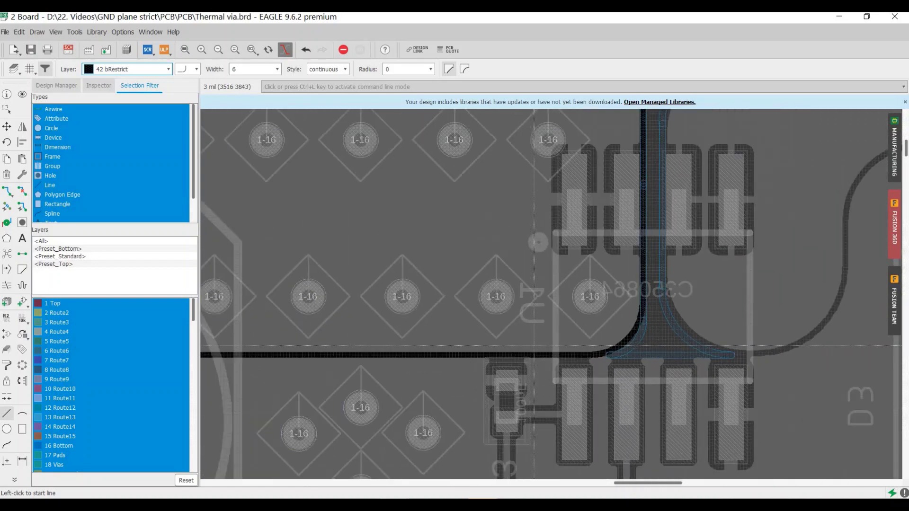
Draw a bRestrict rectangle between the via rows and recalculate the pour with Ratsnest
left_click(23, 429)
scroll(422, 274, "down", 3)
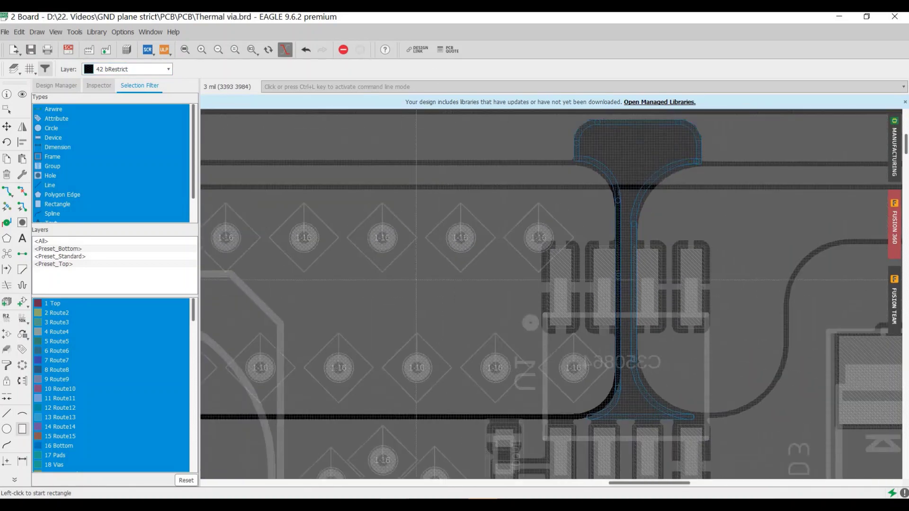
left_click(336, 273)
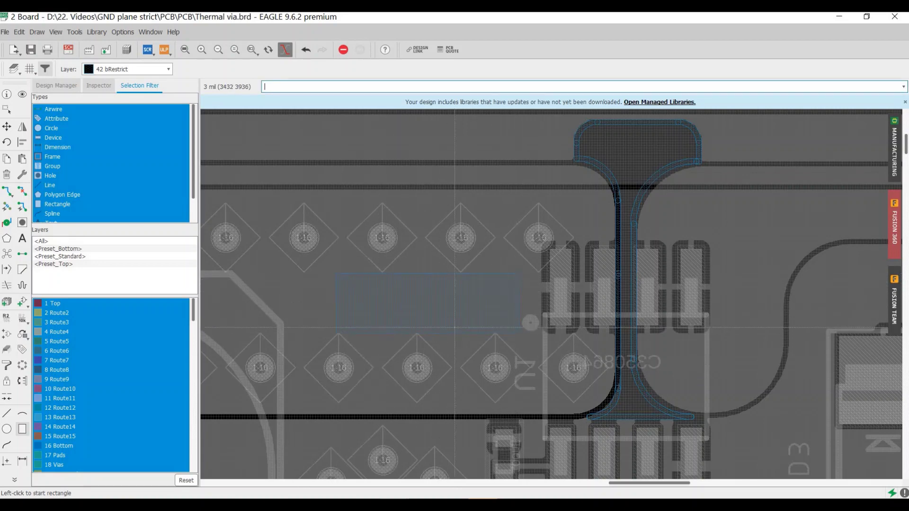
left_click(8, 255)
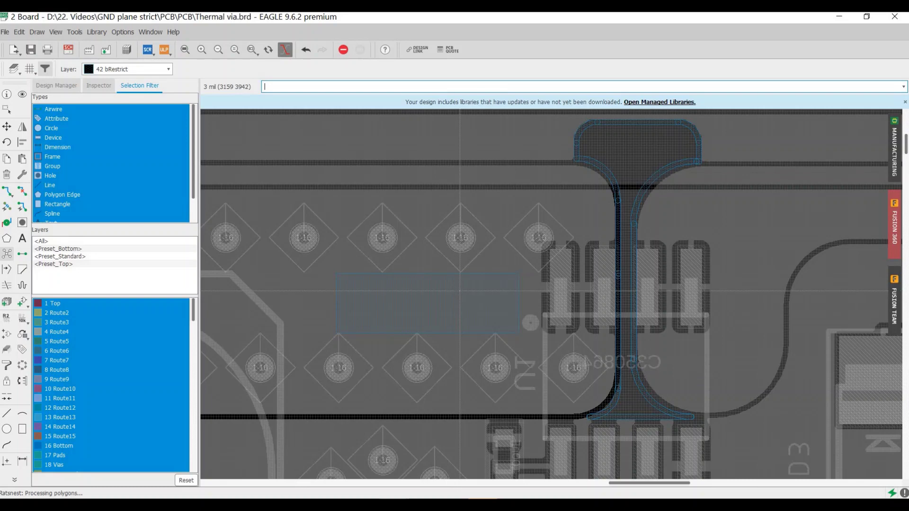
left_click(137, 69)
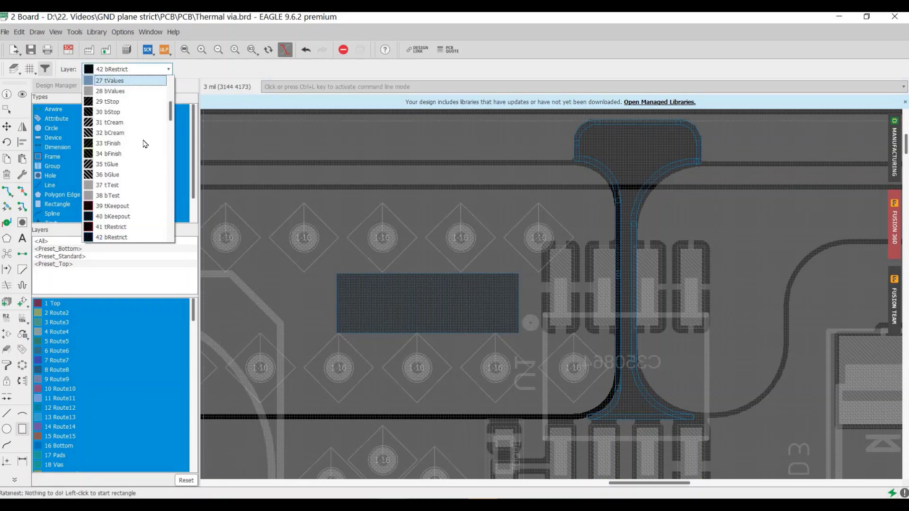
scroll(142, 152, "up", 9)
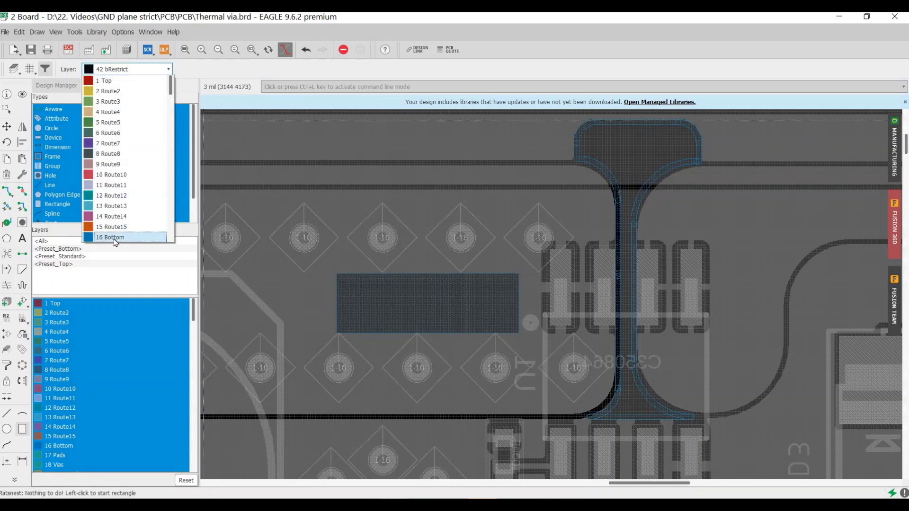
Select 16 Bottom and zoom to the sensor area to inspect the cleared rectangle
left_click(115, 237)
middle_click_drag(538, 310, 544, 360)
scroll(509, 287, "up", 1)
scroll(525, 284, "down", 3)
scroll(552, 274, "up", 2)
scroll(542, 379, "down", 1)
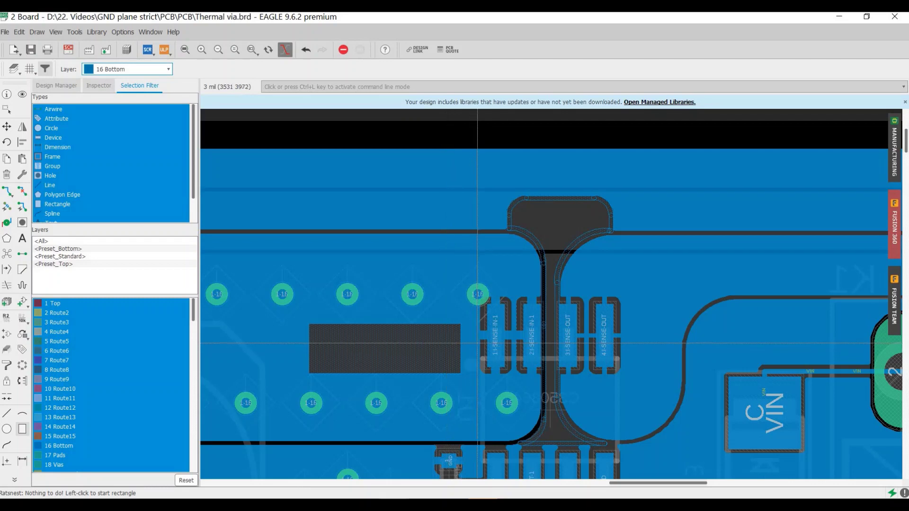
scroll(474, 345, "down", 1)
scroll(579, 344, "down", 1)
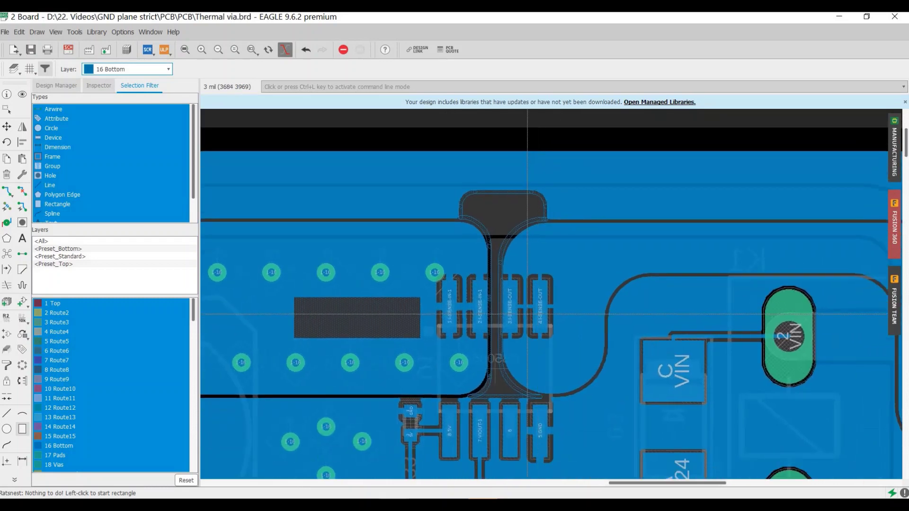
scroll(513, 334, "up", 1)
scroll(513, 334, "up", 2)
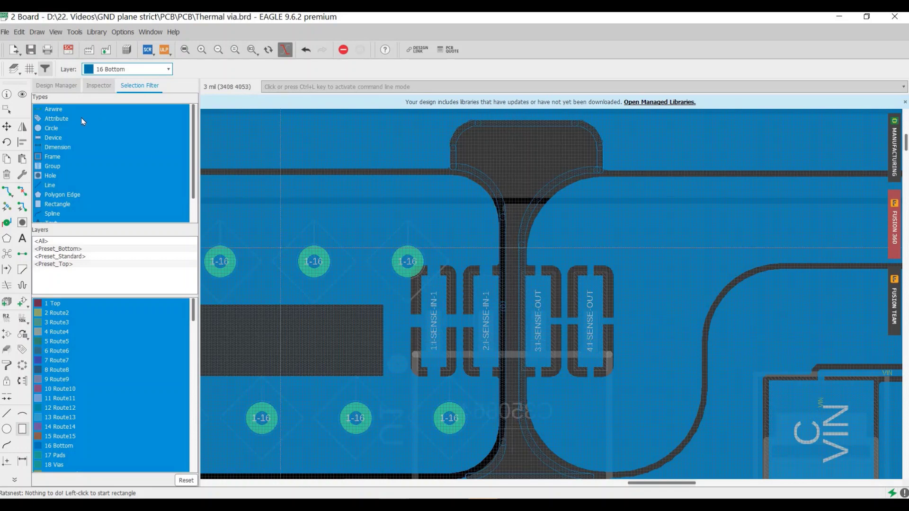
Activate the Move tool and zoom in on the top of the sense trace pad
left_click(7, 127)
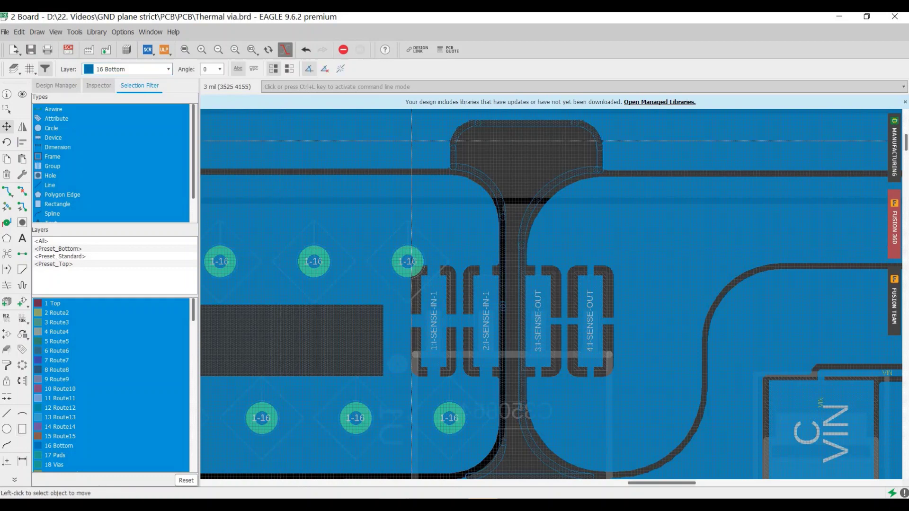
scroll(527, 297, "down", 1)
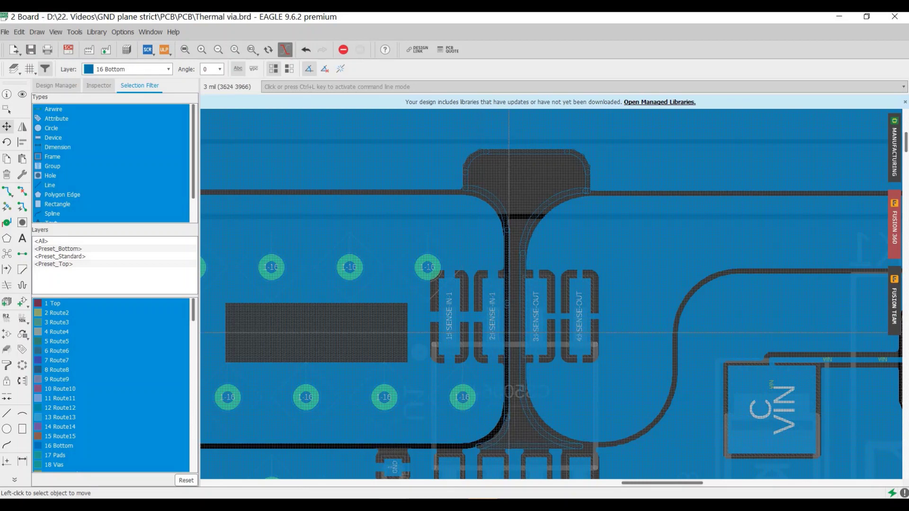
scroll(509, 332, "up", 3)
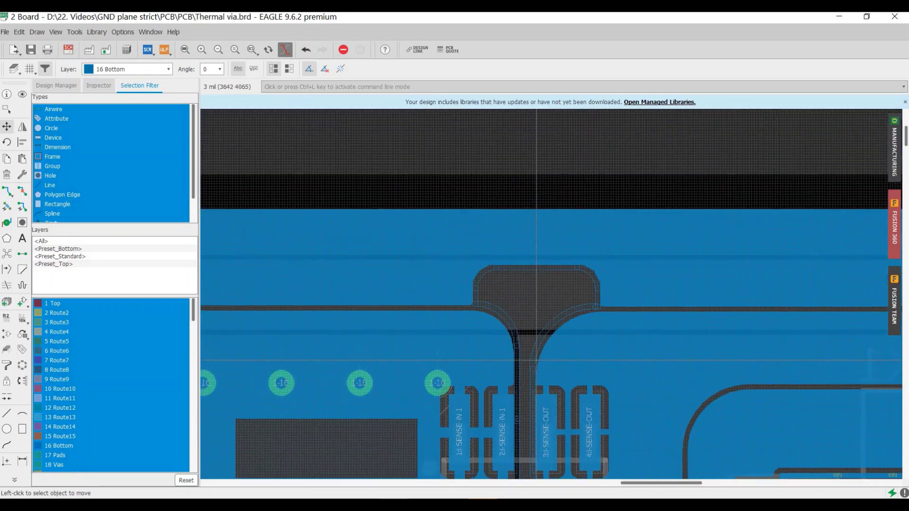
key("ctrl+l")
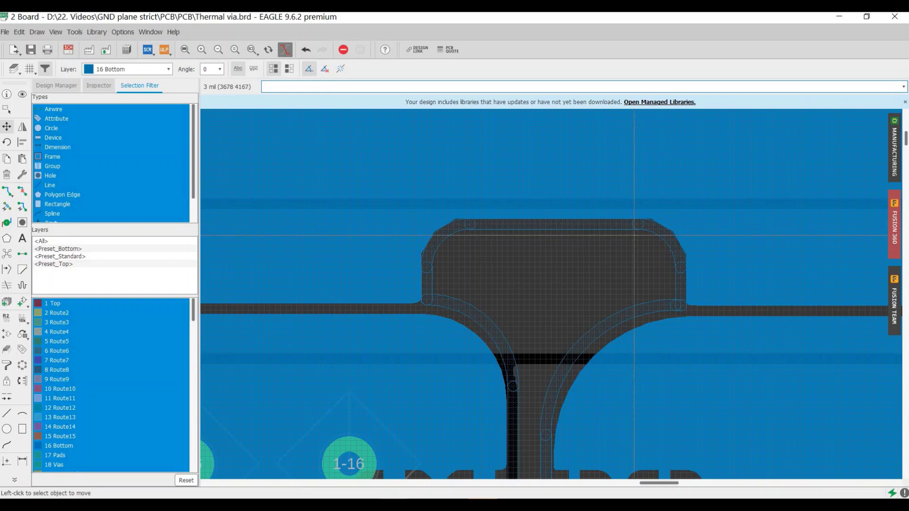
scroll(452, 226, "down", 2)
key("ctrl+l")
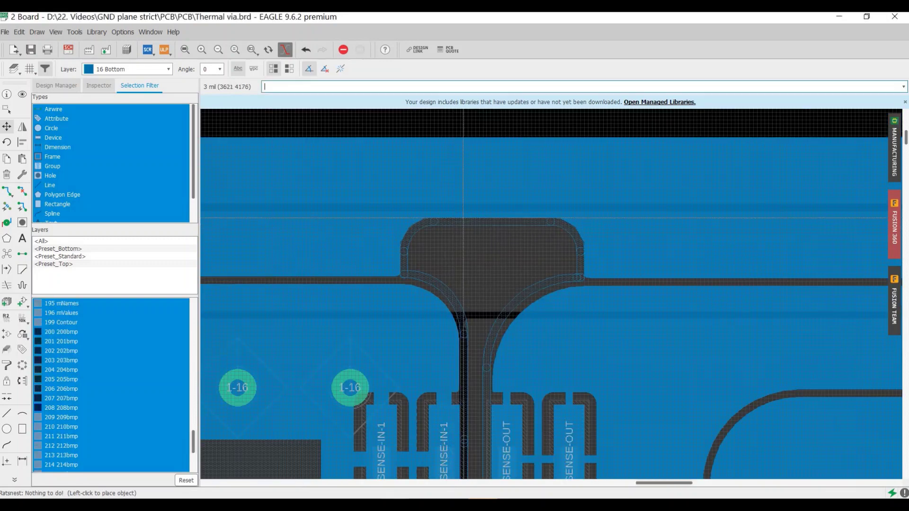
Recalculate the pours, move the polygon's top edge at the sense-trace pad upward, then recalculate again
left_click(285, 50)
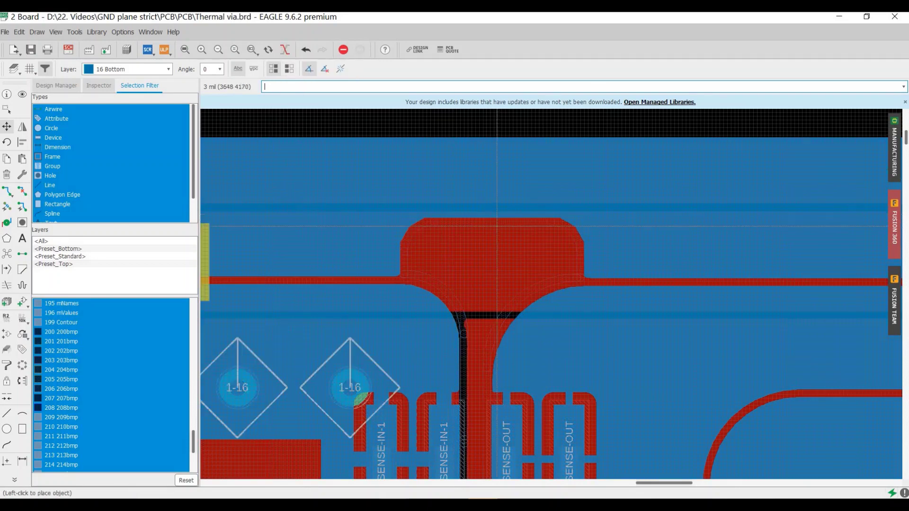
scroll(484, 220, "up", 2)
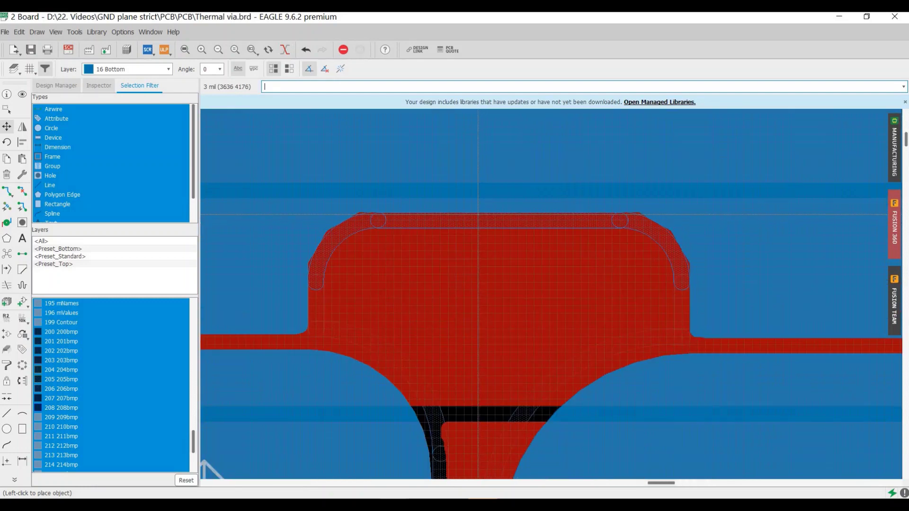
left_click(478, 215)
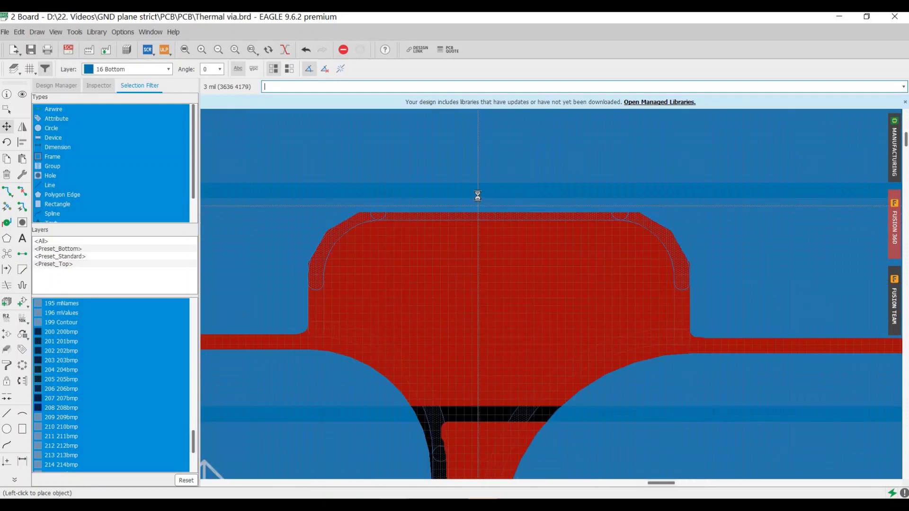
left_click(482, 165)
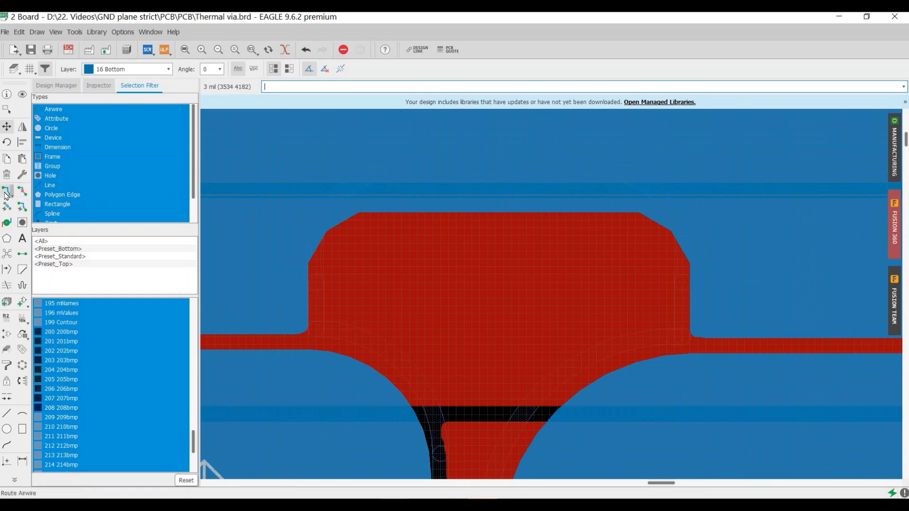
left_click(7, 253)
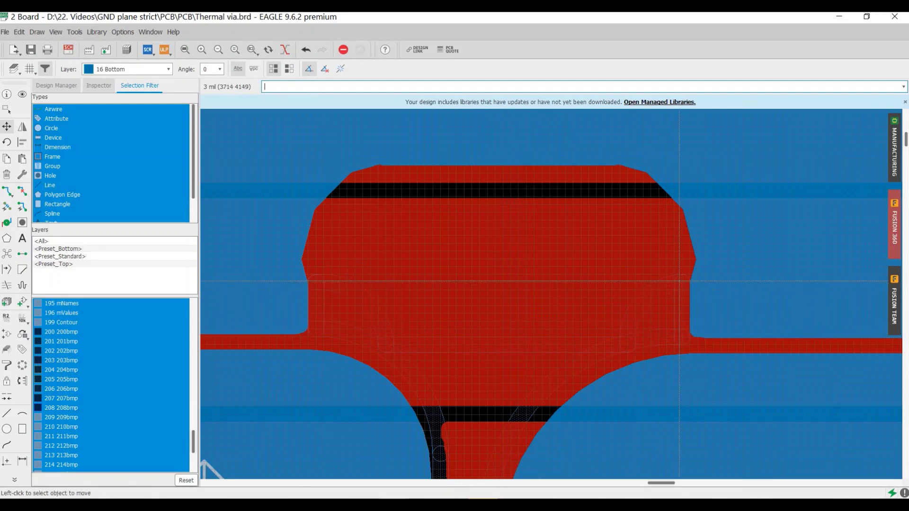
Reposition the arc wires at the pour's top edge lower down
scroll(688, 285, "up", 3)
left_click(685, 289)
left_click(673, 387)
scroll(520, 381, "down", 3)
scroll(375, 375, "up", 2)
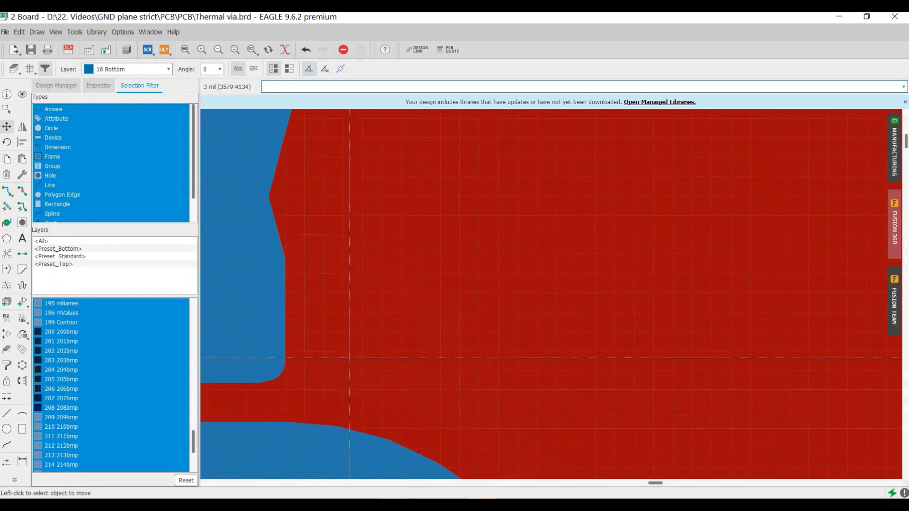
scroll(379, 374, "up", 3)
scroll(403, 355, "down", 3)
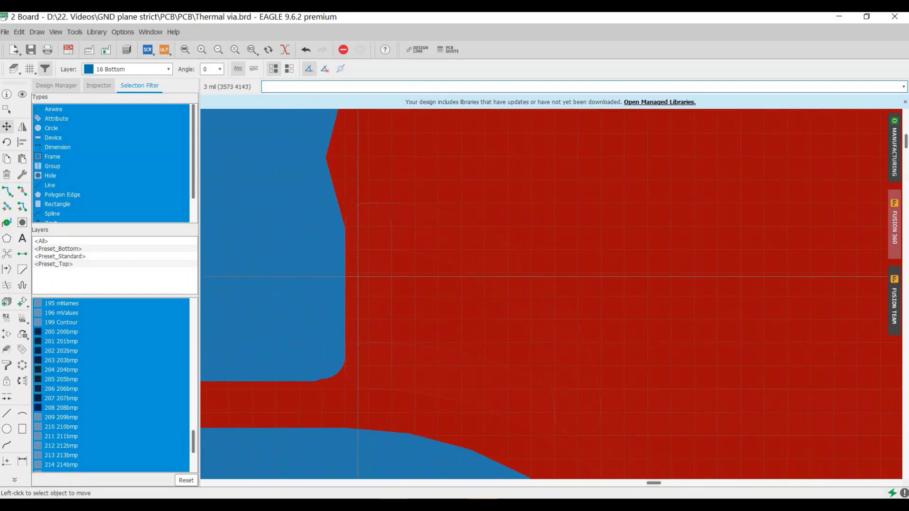
left_click(363, 256)
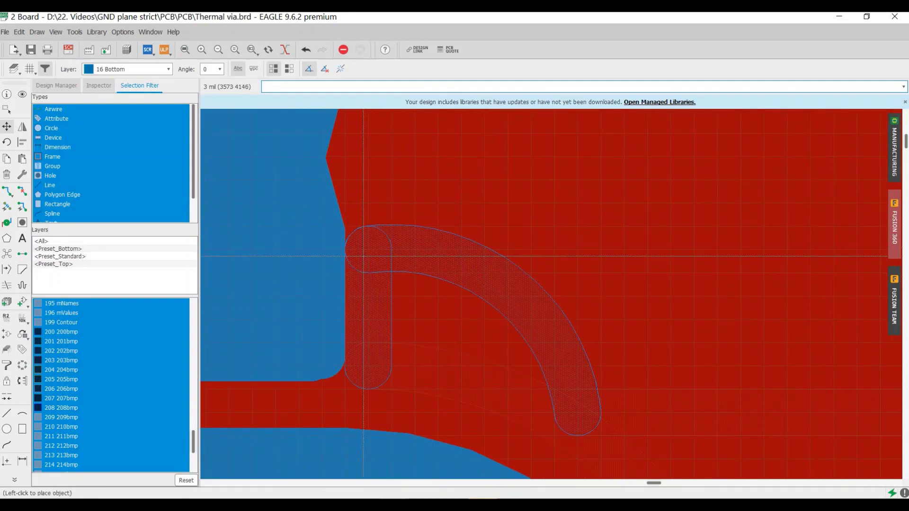
left_click(358, 368)
scroll(346, 341, "down", 2)
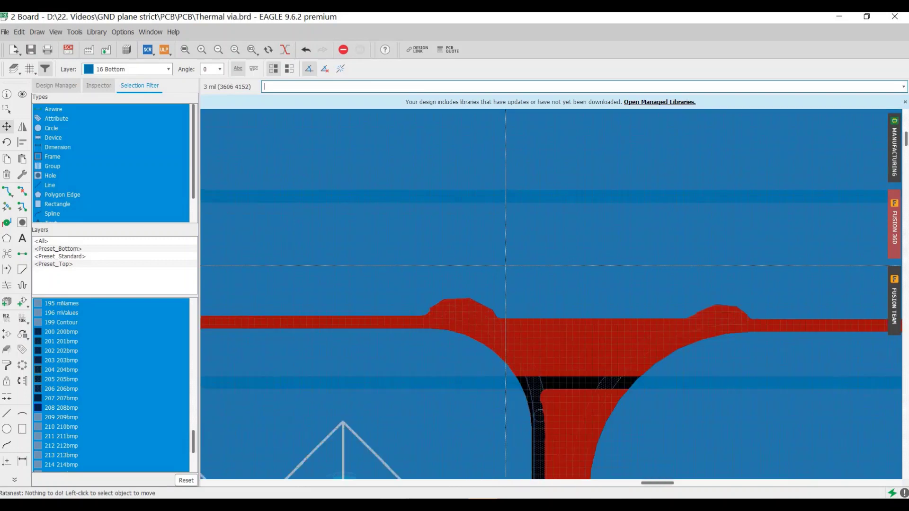
scroll(508, 265, "down", 5)
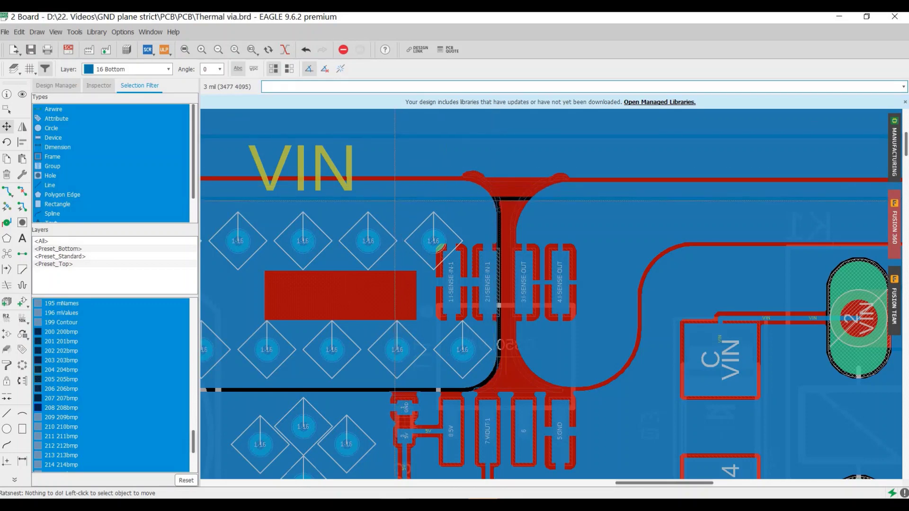
Move the via-row rectangle's left edge further right and recalculate the bottom pour with Ratsnest
scroll(343, 270, "up", 2)
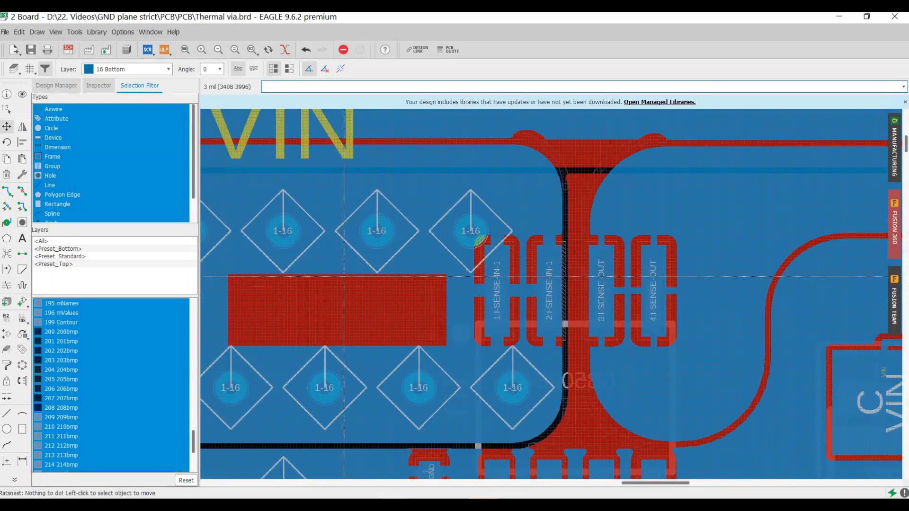
scroll(343, 275, "up", 2)
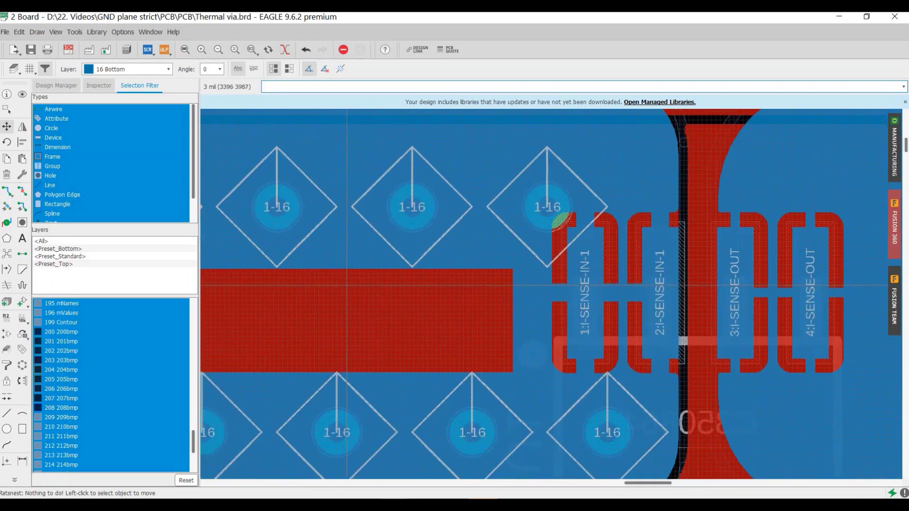
middle_click_drag(349, 285, 464, 272)
left_click(316, 291)
left_click(258, 288)
left_click(9, 253)
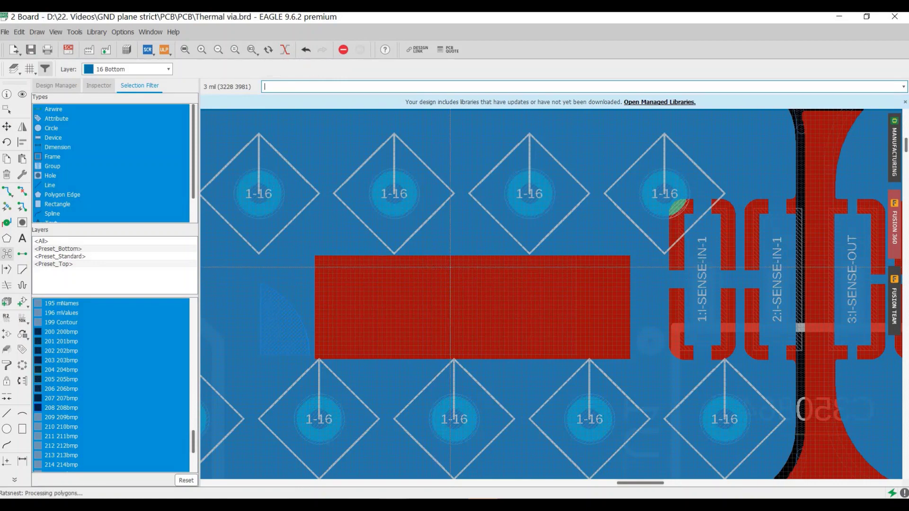
scroll(522, 287, "down", 2)
scroll(543, 289, "right", 3)
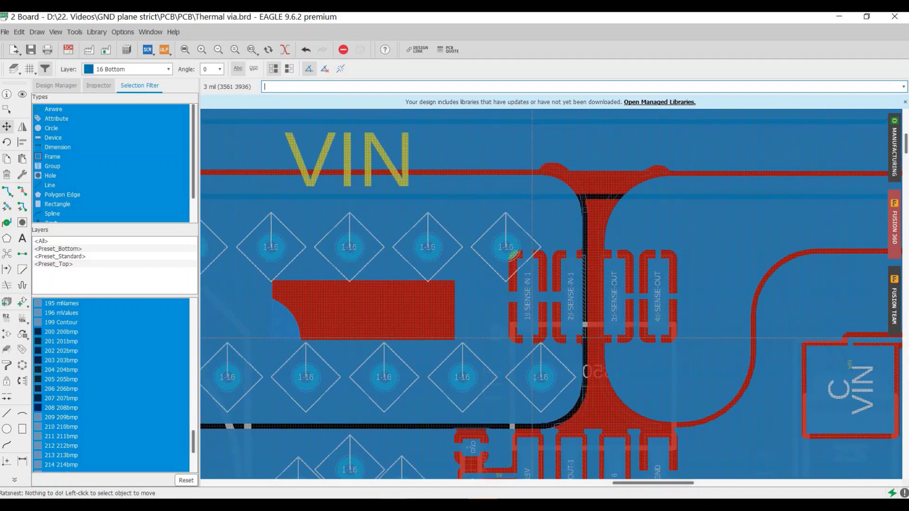